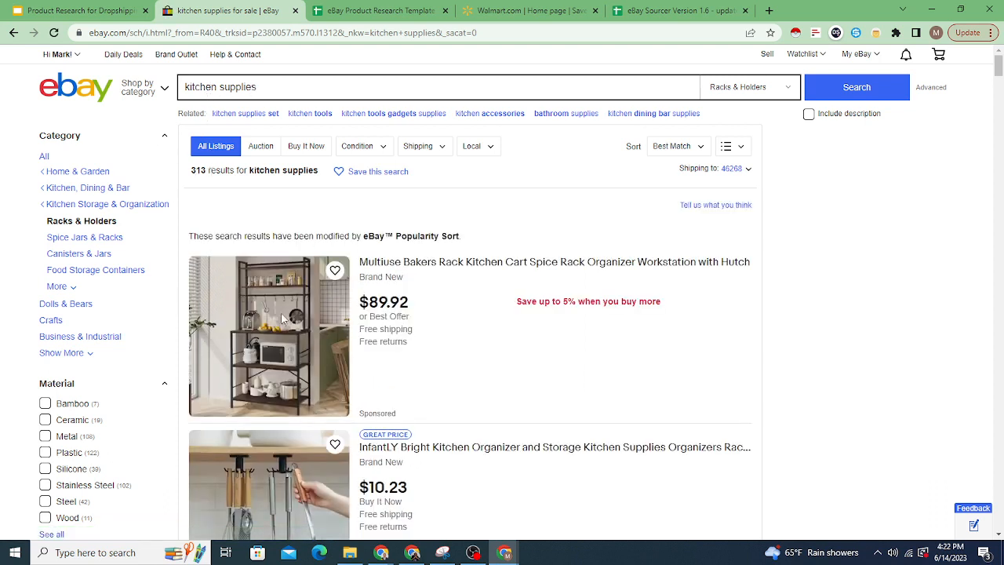
# Examine the eBay results for kitchen supplies in Racks & Holders, including the listings and the popularity sort note
pyautogui.doubleClick(239, 88)
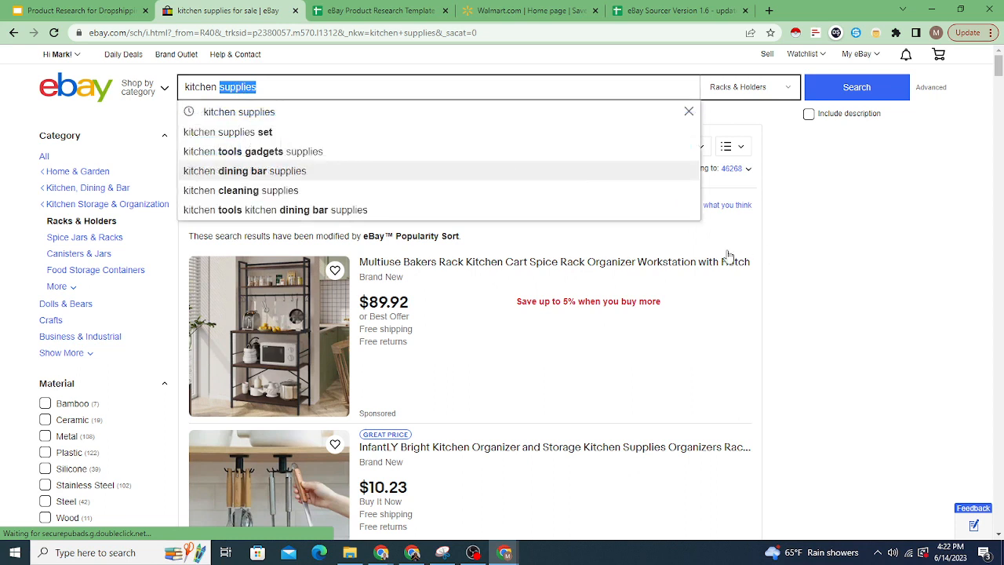
pyautogui.click(876, 212)
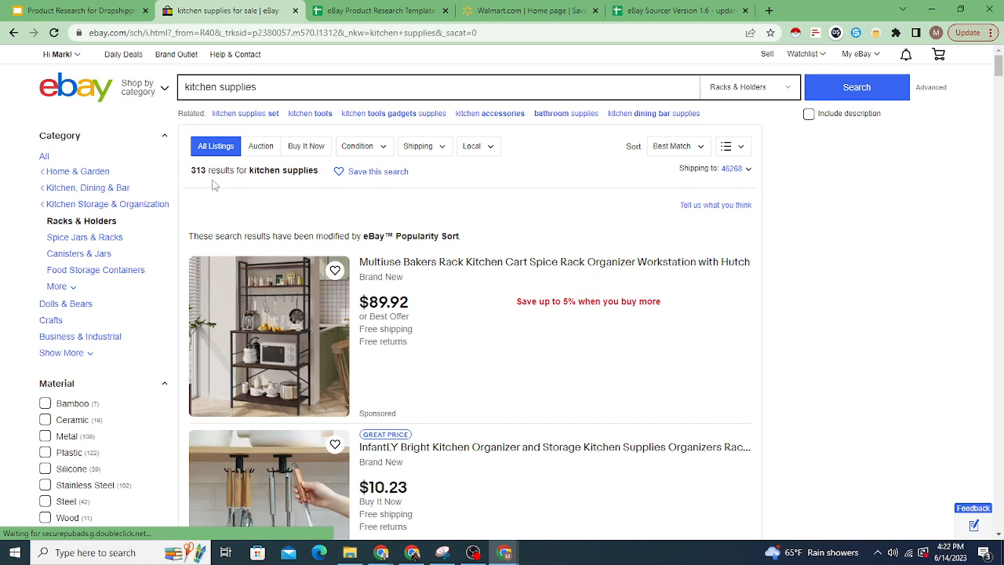
pyautogui.scroll(-3, 330, 357)
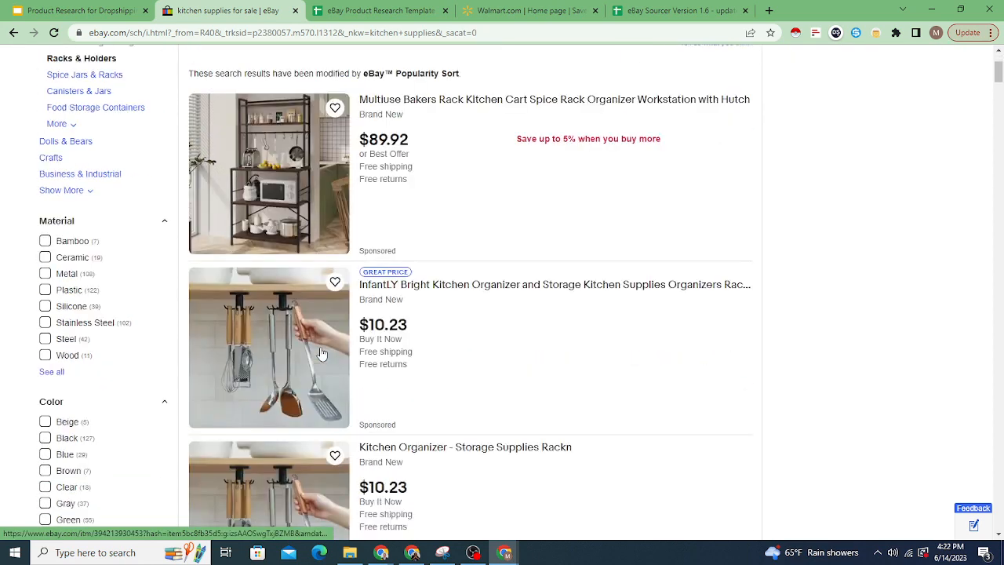
pyautogui.scroll(-10, 330, 358)
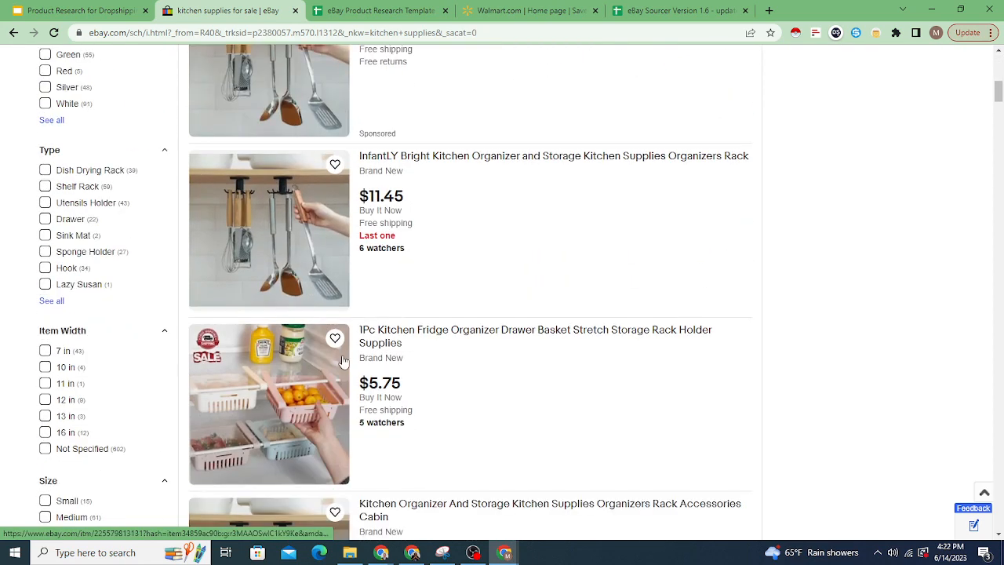
pyautogui.scroll(-10, 346, 359)
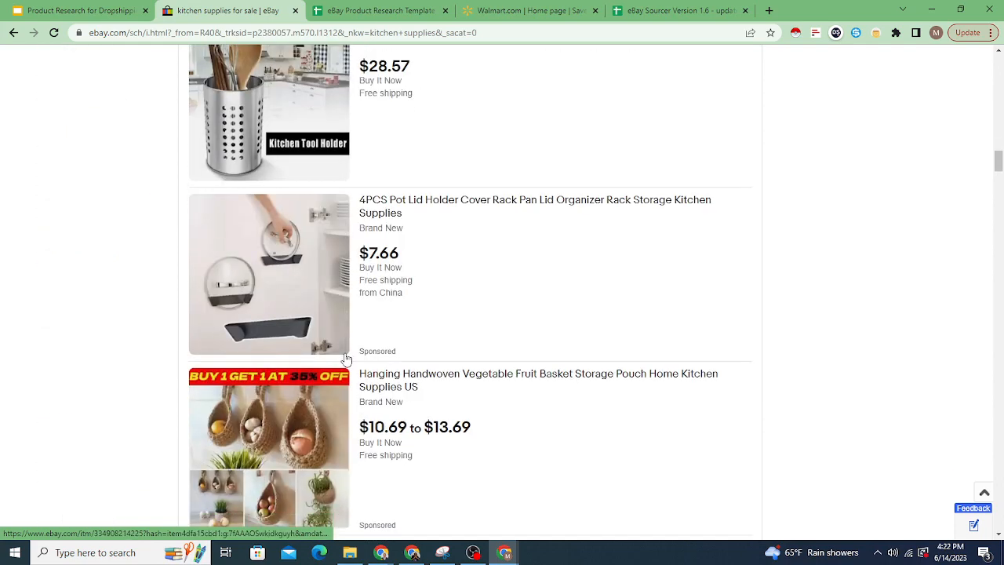
pyautogui.scroll(20, 346, 359)
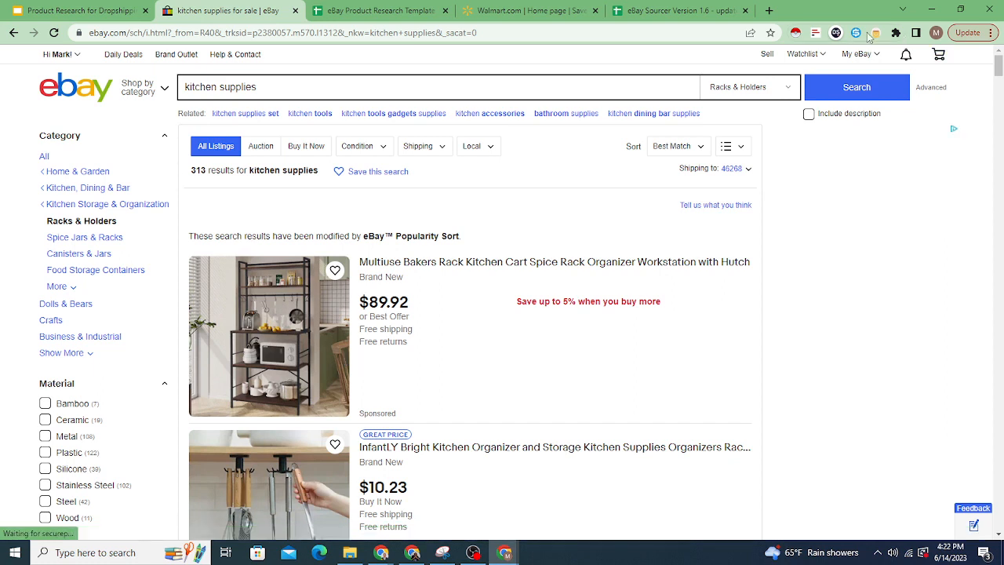
pyautogui.moveTo(409, 233); pyautogui.dragTo(464, 238)
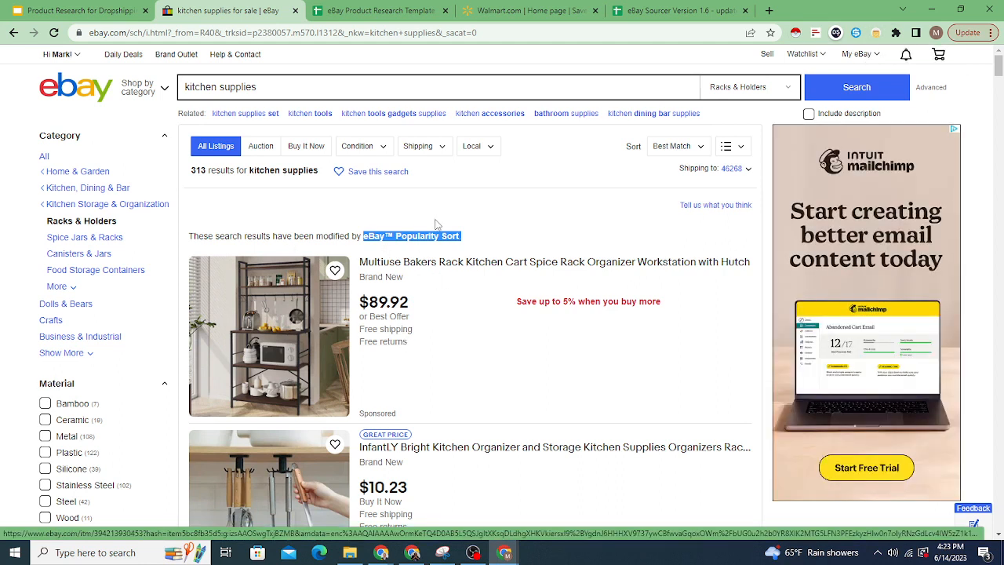
pyautogui.click(437, 225)
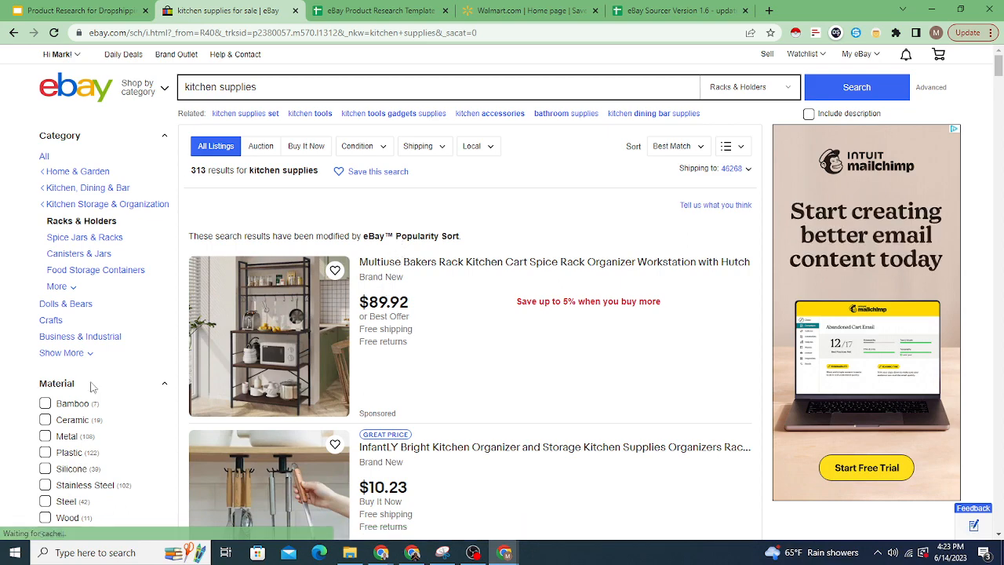
# Filter the kitchen supplies results to show only sold items
pyautogui.scroll(-2, 102, 404)
pyautogui.scroll(-3, 112, 397)
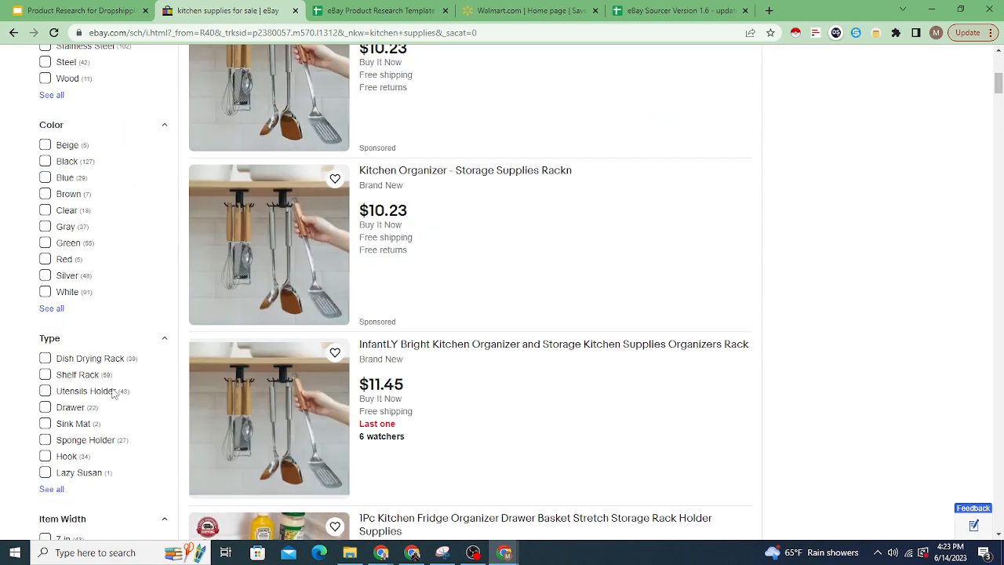
pyautogui.scroll(-3, 110, 385)
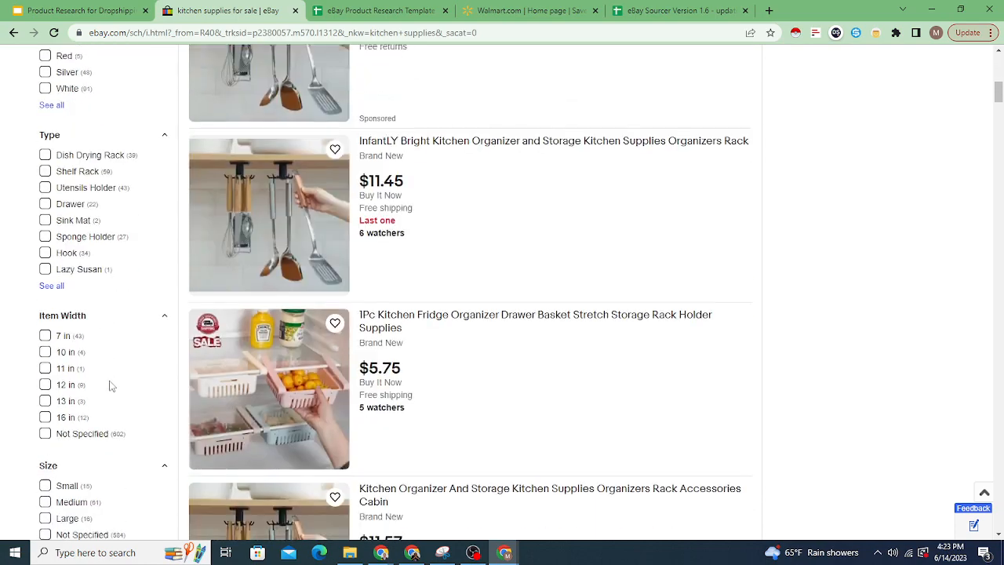
pyautogui.scroll(-1, 107, 384)
pyautogui.scroll(-4, 107, 383)
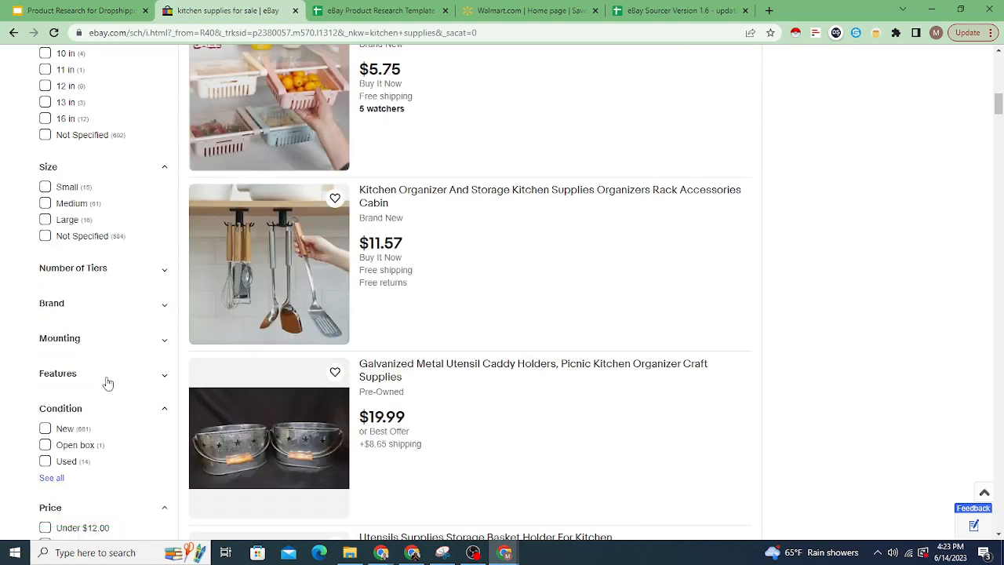
pyautogui.scroll(-5, 108, 341)
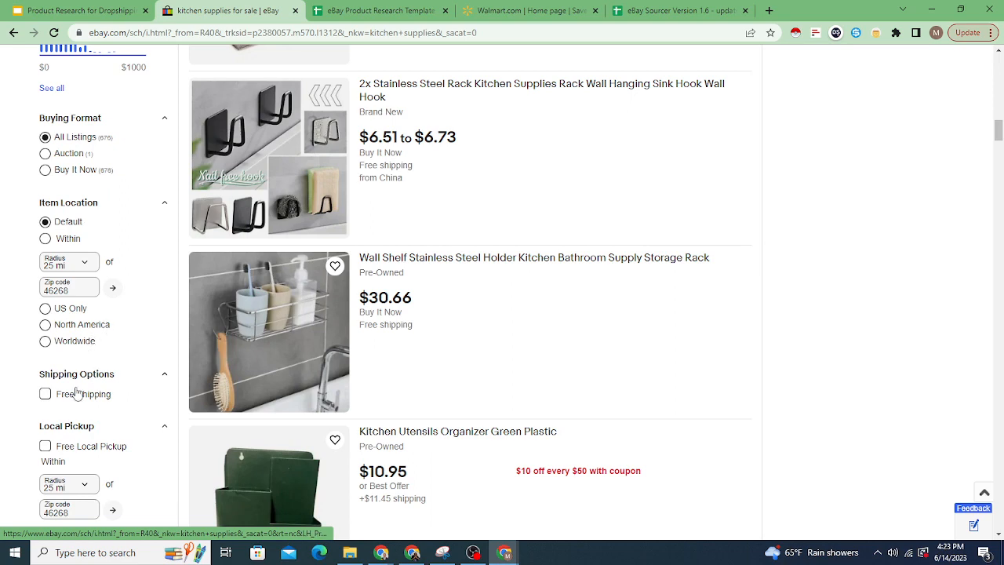
pyautogui.scroll(-3, 76, 396)
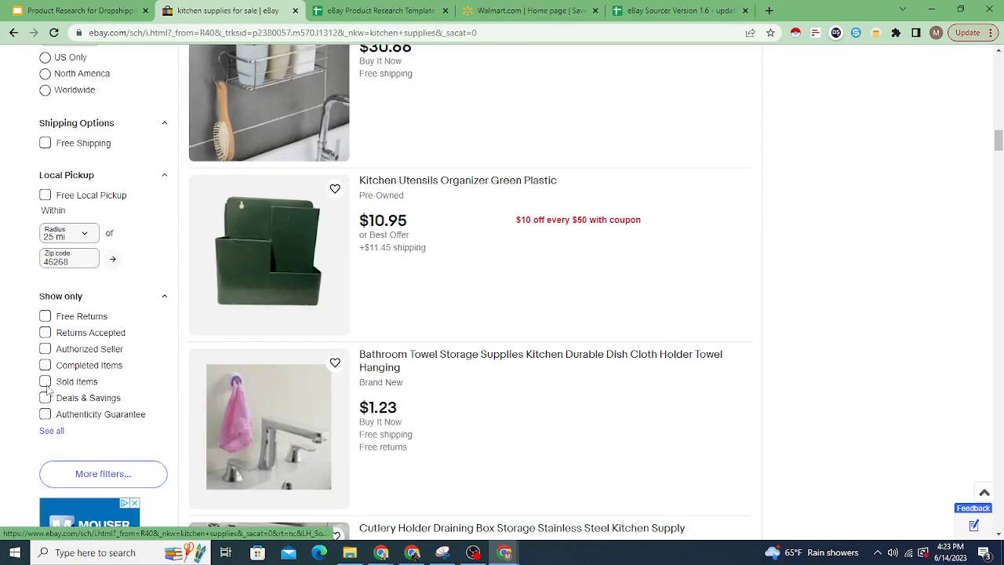
pyautogui.click(45, 382)
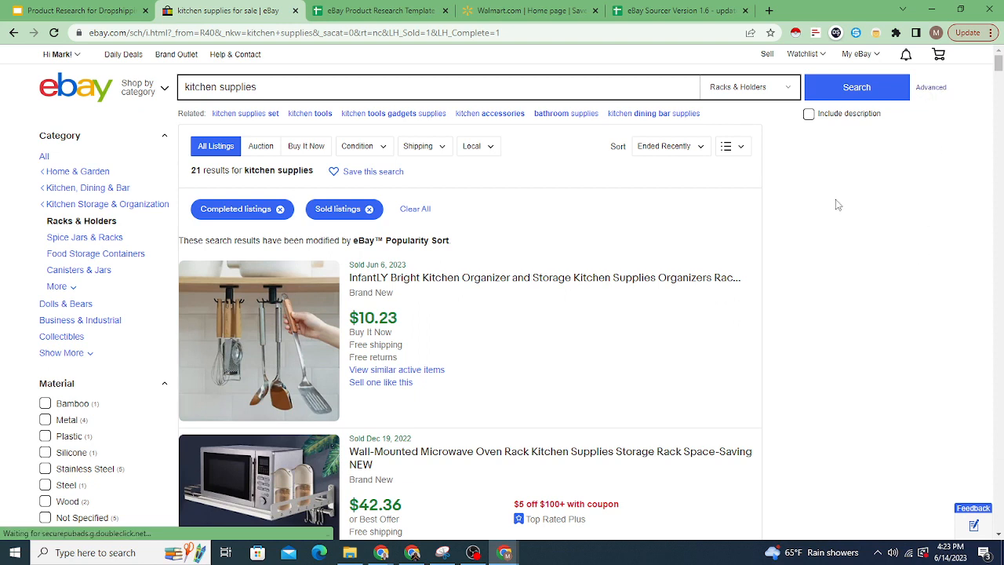
# Open the first sold listing, the InfantLY Bright Kitchen Organizer, in a new tab and check its quantity sold
pyautogui.rightClick(383, 284)
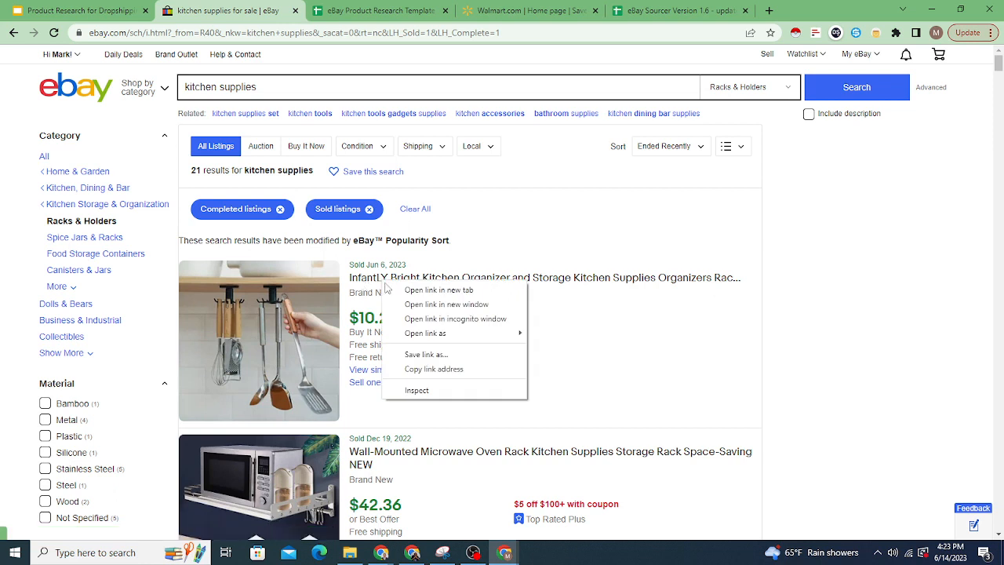
pyautogui.click(409, 290)
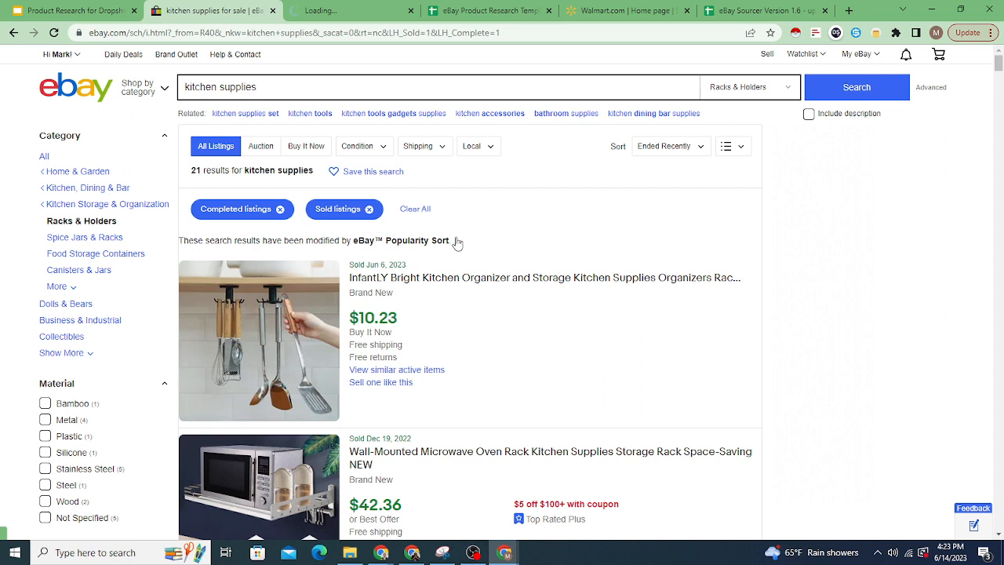
pyautogui.click(321, 12)
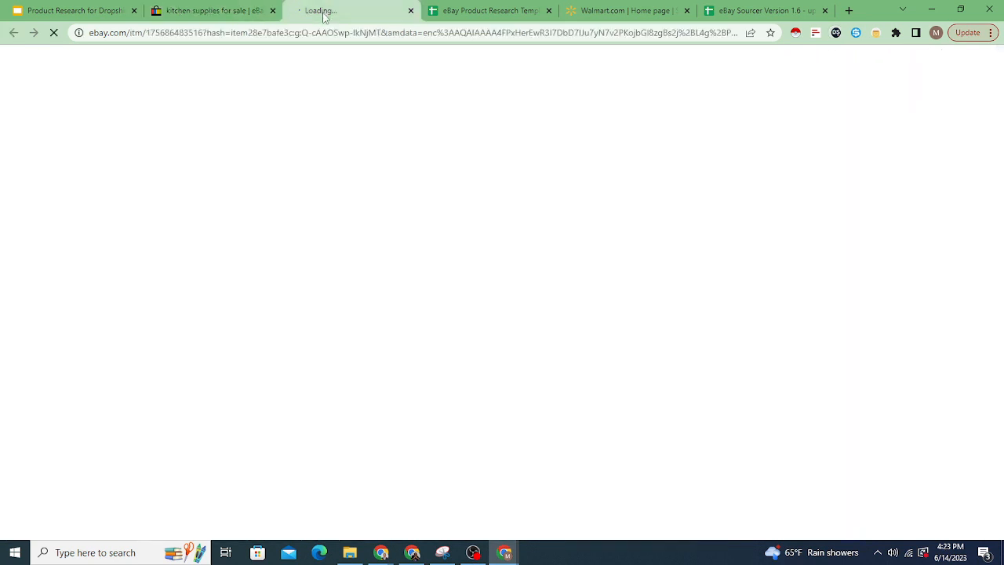
pyautogui.click(212, 11)
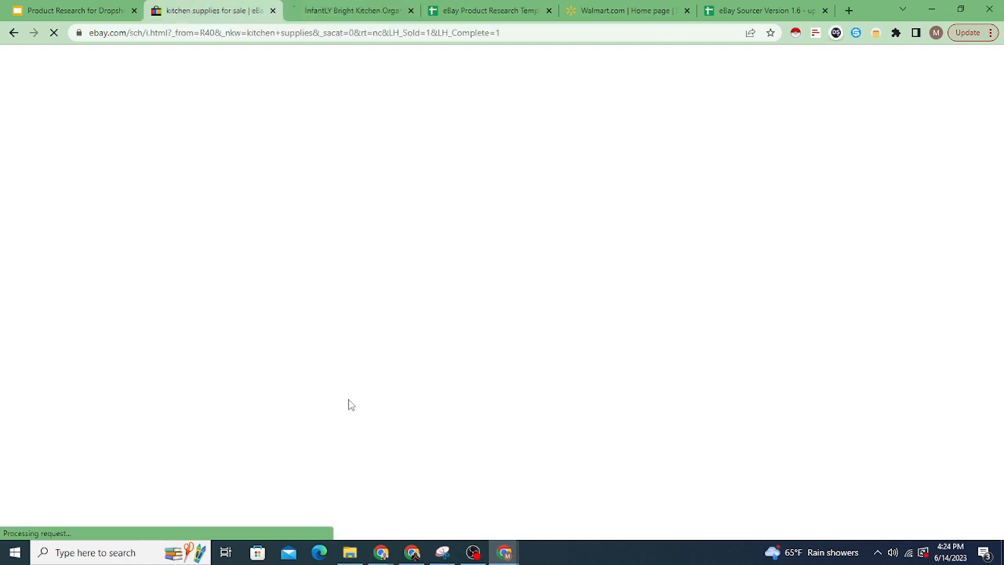
pyautogui.click(339, 17)
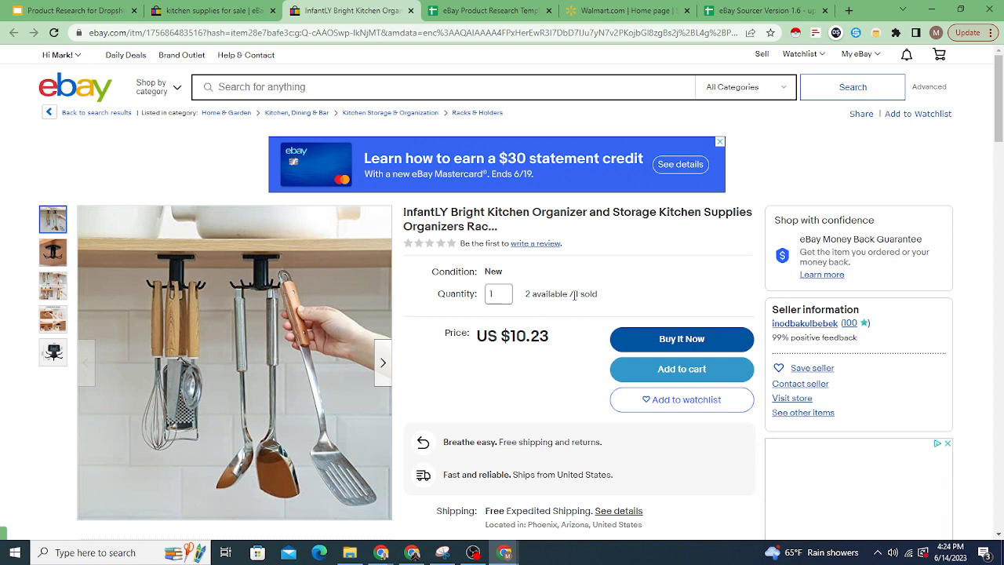
pyautogui.moveTo(575, 295); pyautogui.dragTo(598, 295)
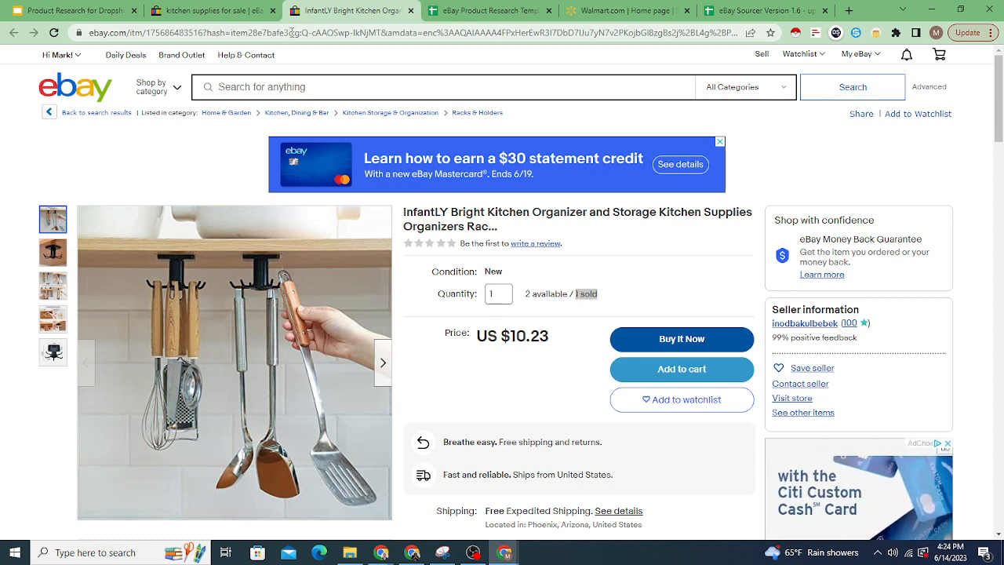
# Copy the listing's web address into cell C3 under Original eBay URL in the eBay Product Research Template spreadsheet
pyautogui.click(229, 33)
pyautogui.rightClick(230, 34)
pyautogui.click(273, 115)
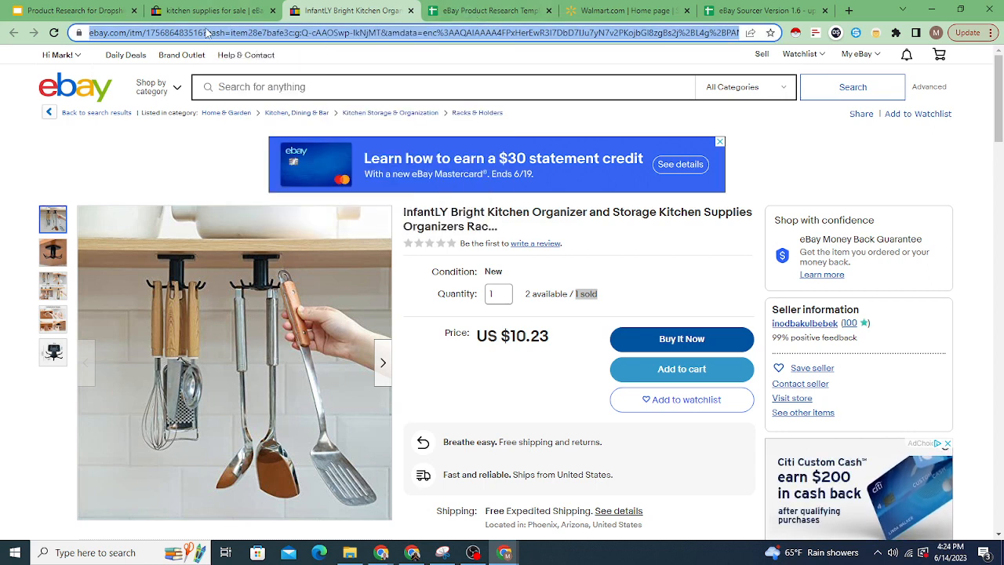
pyautogui.click(430, 16)
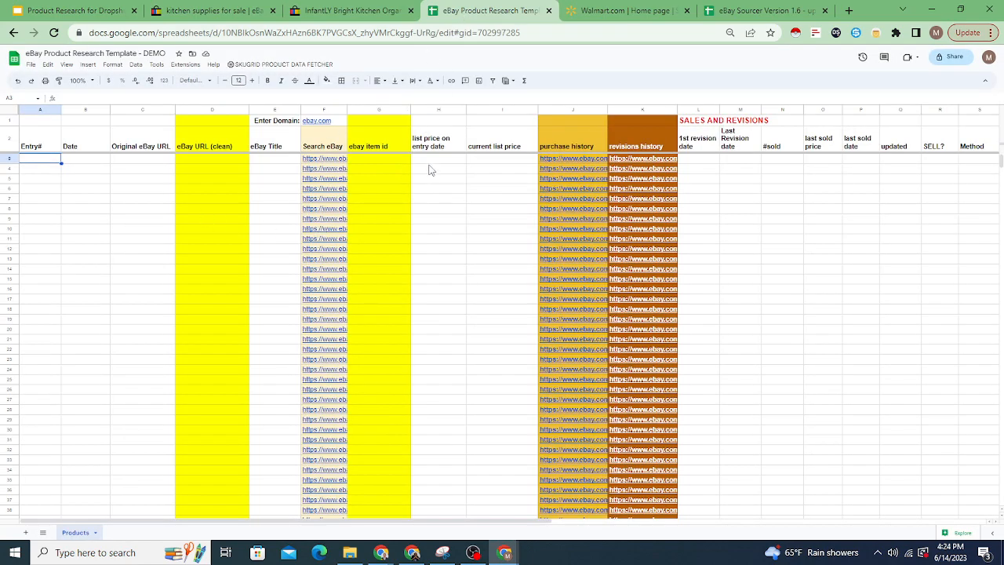
pyautogui.click(137, 164)
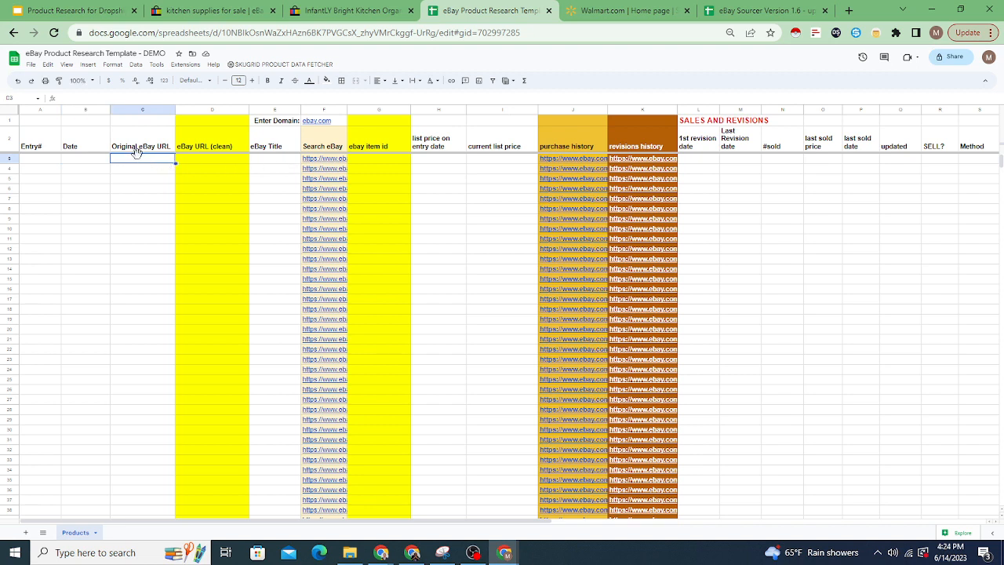
pyautogui.rightClick(141, 162)
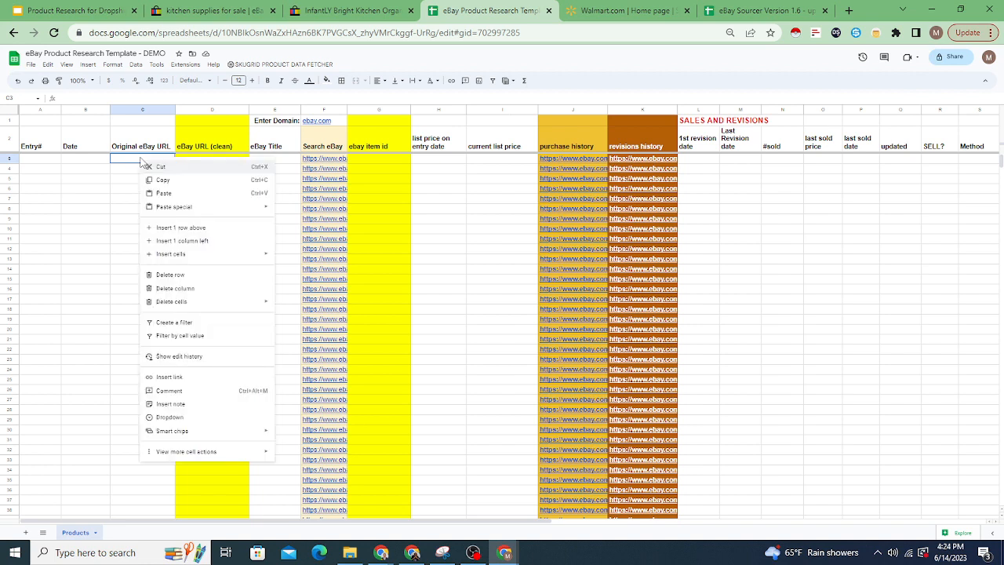
pyautogui.click(164, 194)
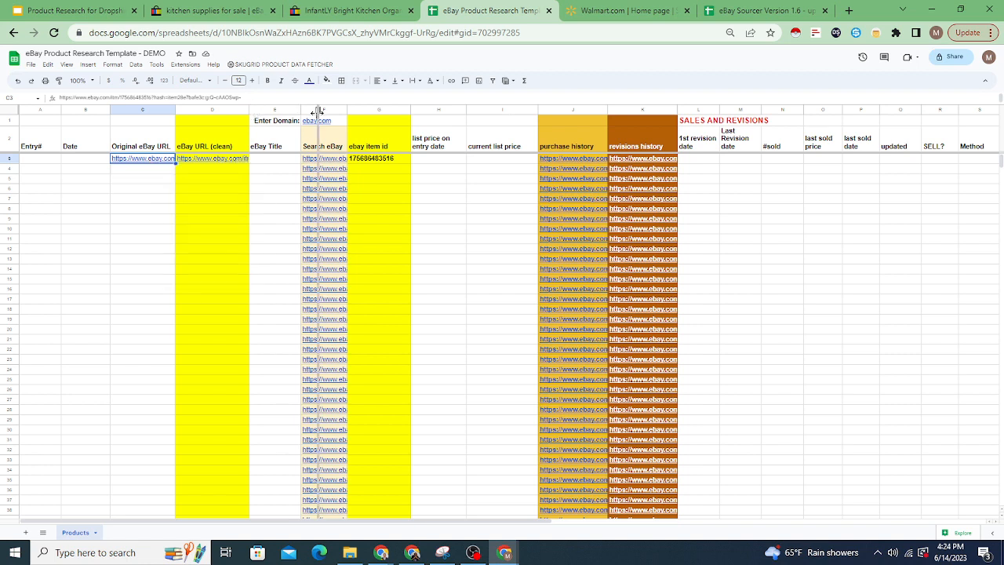
# Widen the eBay URL (clean) column so the full cleaned address fits
pyautogui.moveTo(317, 111); pyautogui.dragTo(318, 118)
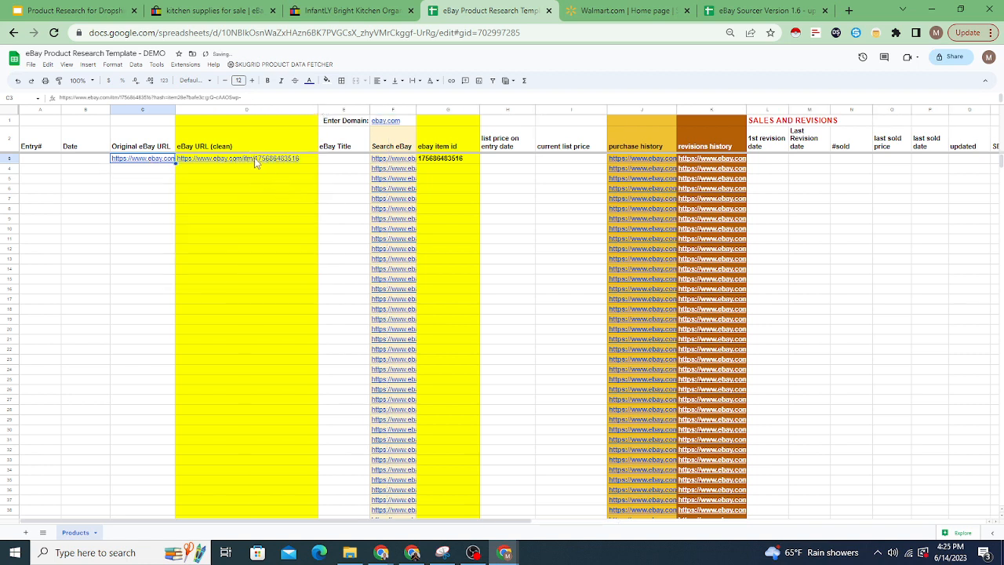
pyautogui.moveTo(251, 163)
pyautogui.click(545, 168)
# Open the purchase history link in row 3 and review the recent purchase's price and date
pyautogui.click(655, 160)
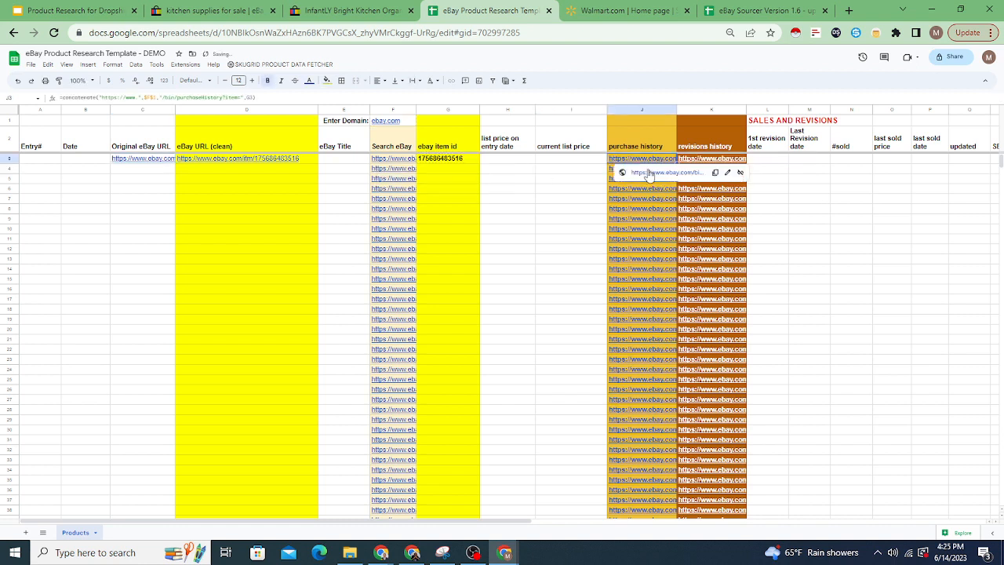
pyautogui.click(646, 171)
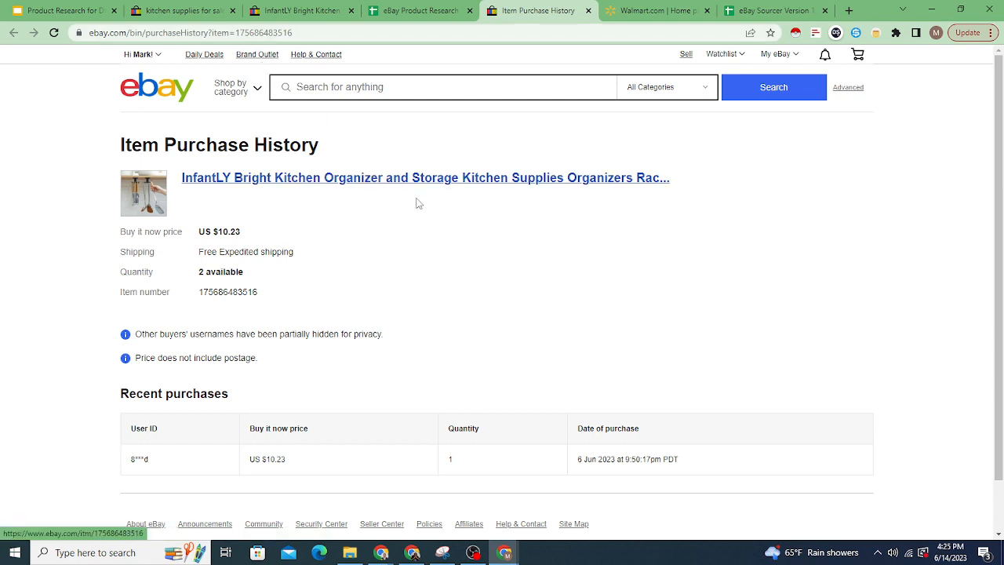
pyautogui.scroll(-1, 349, 349)
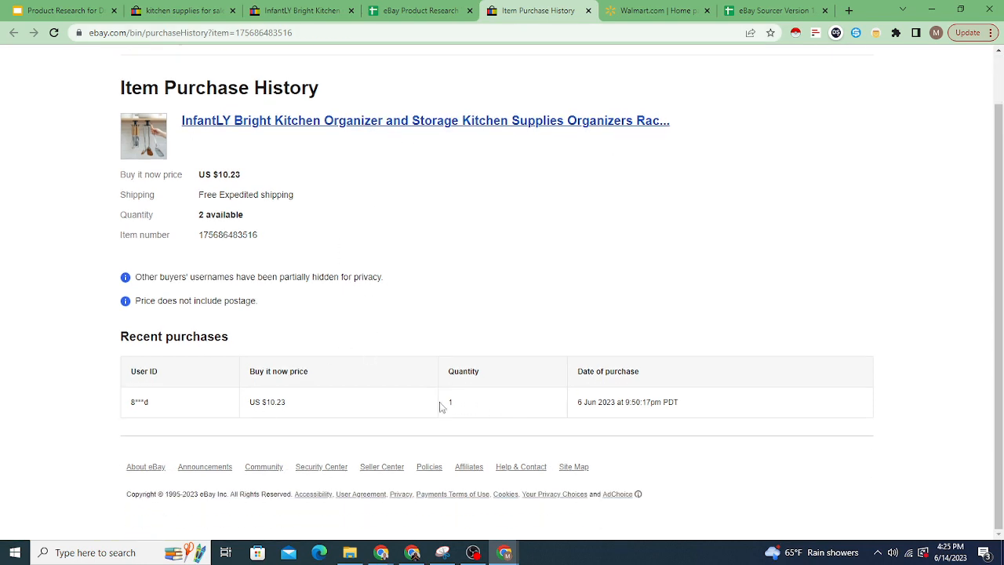
pyautogui.moveTo(263, 404); pyautogui.dragTo(305, 408)
pyautogui.click(598, 403)
pyautogui.moveTo(578, 405); pyautogui.dragTo(701, 406)
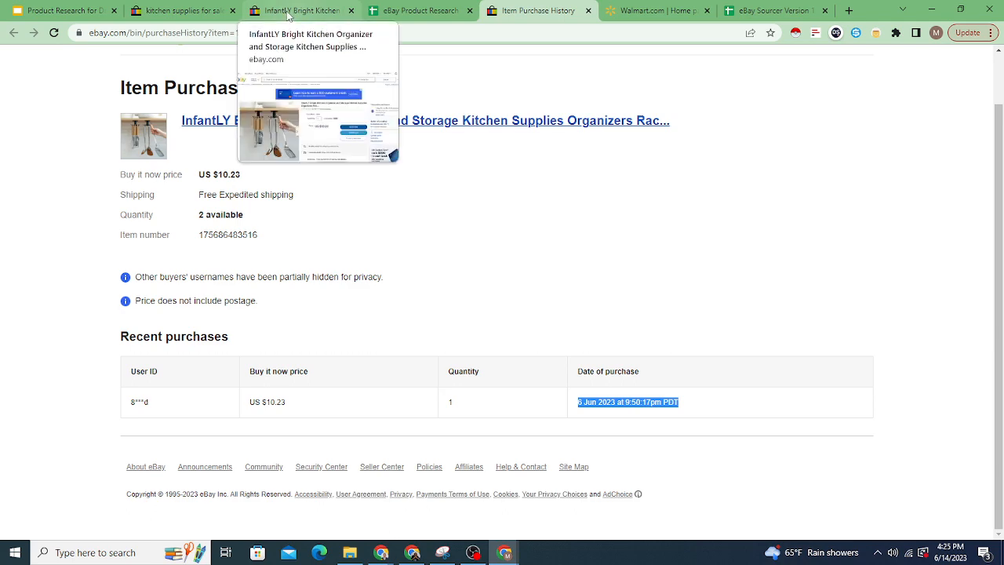
# Compare the listing's current price with the sale price in its purchase history, and recheck the date of purchase
pyautogui.click(166, 11)
pyautogui.click(256, 14)
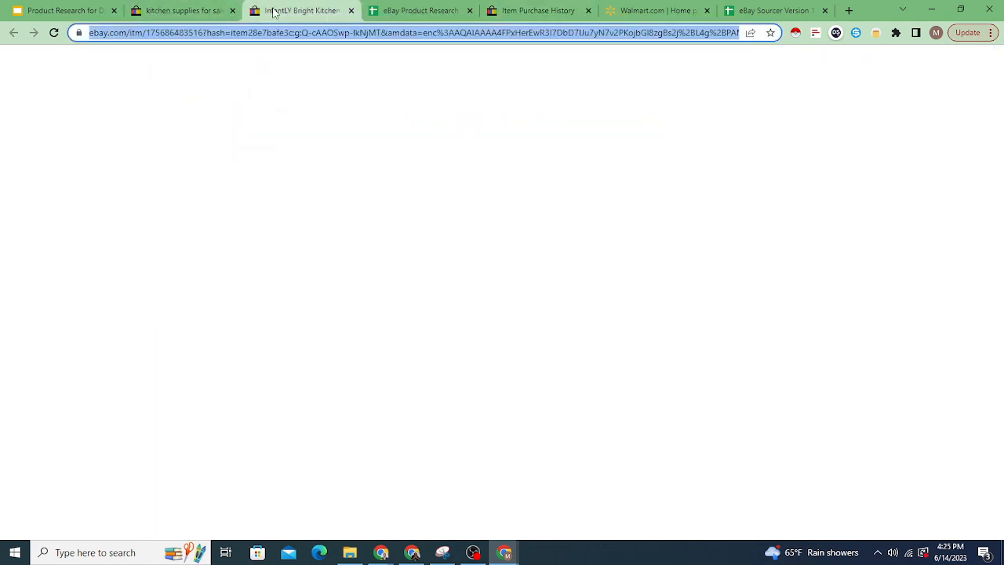
pyautogui.moveTo(497, 343); pyautogui.dragTo(549, 339)
pyautogui.click(544, 342)
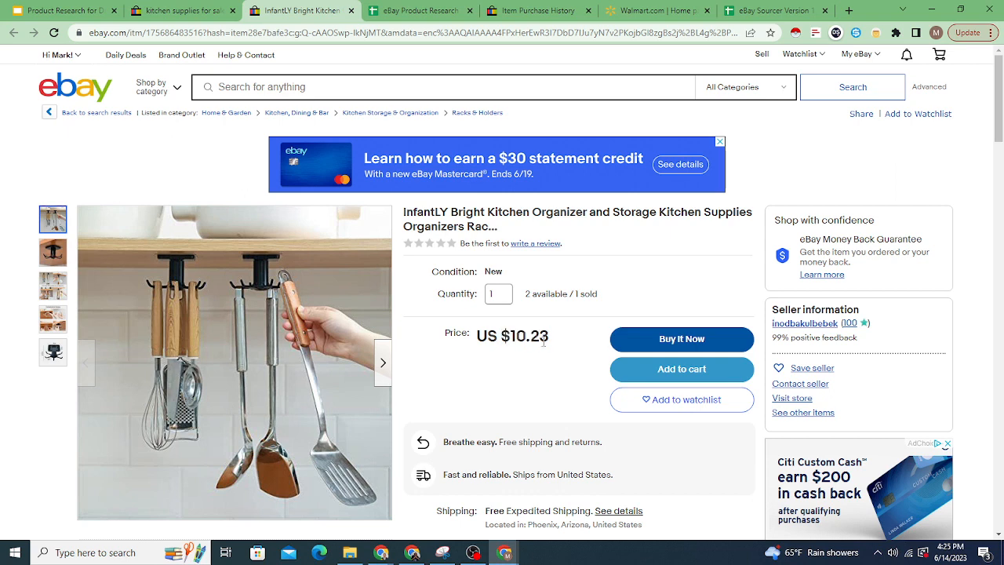
pyautogui.click(522, 10)
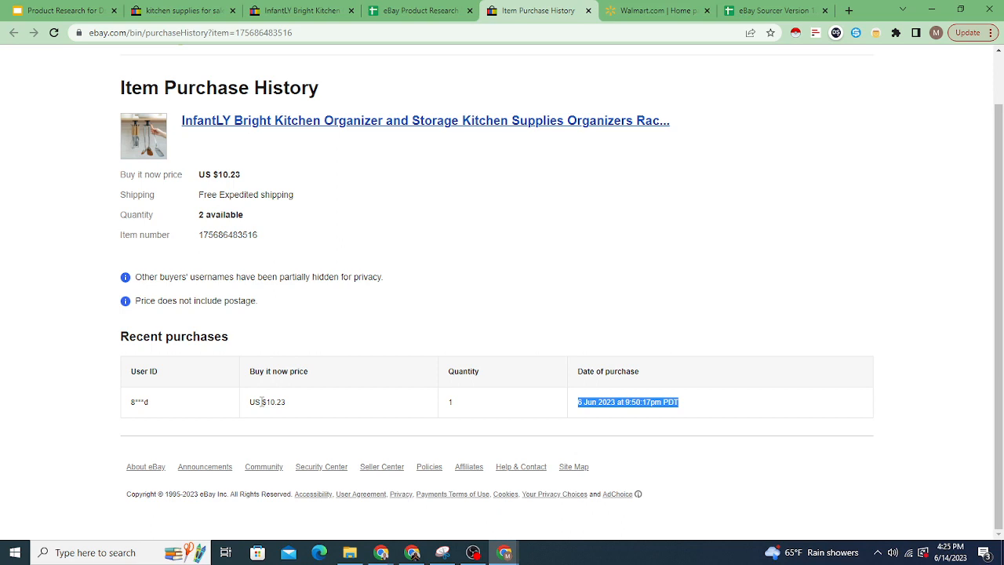
pyautogui.moveTo(250, 402); pyautogui.dragTo(286, 403)
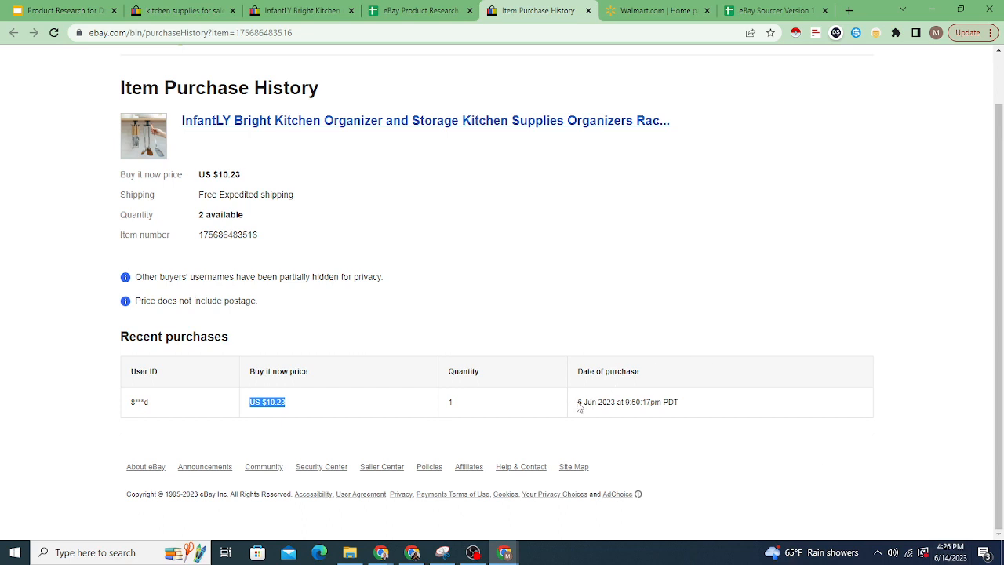
pyautogui.moveTo(580, 401); pyautogui.dragTo(688, 406)
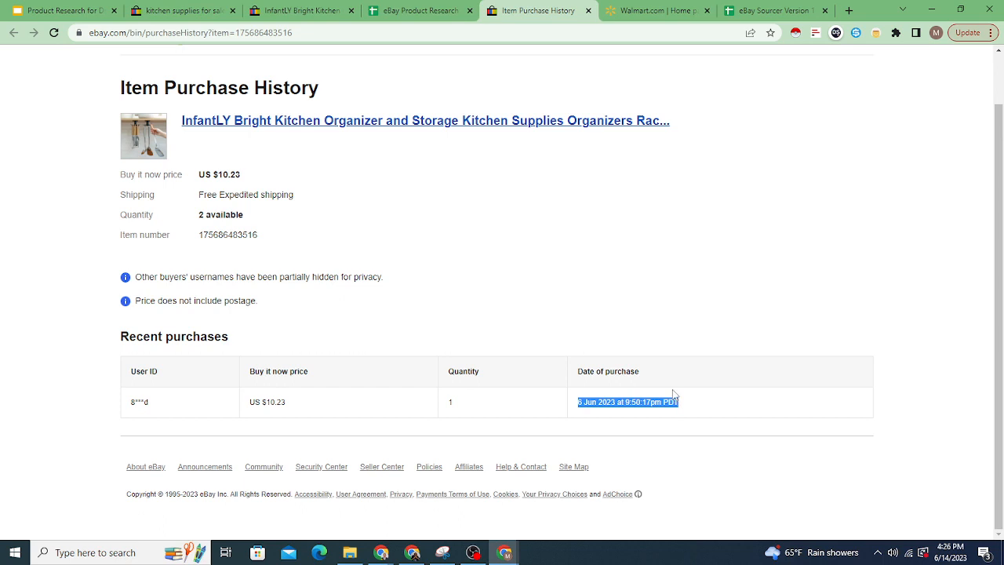
# Return to the eBay listing and run a Google search for its title, "InfantLY Bright Kitchen Organizer and Storage Kitchen Supplies Organizers Rac"
pyautogui.click(293, 11)
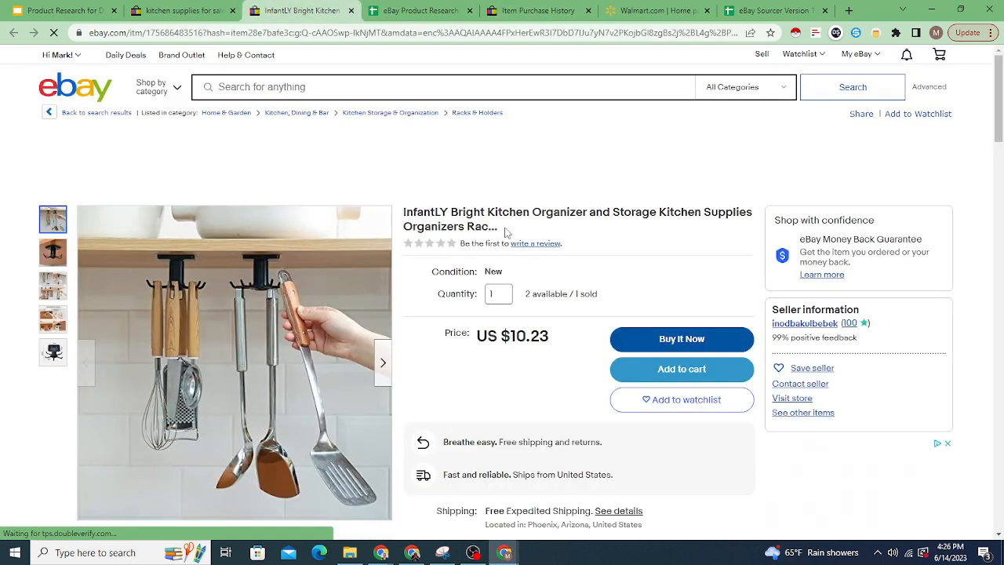
pyautogui.moveTo(489, 227); pyautogui.dragTo(405, 210)
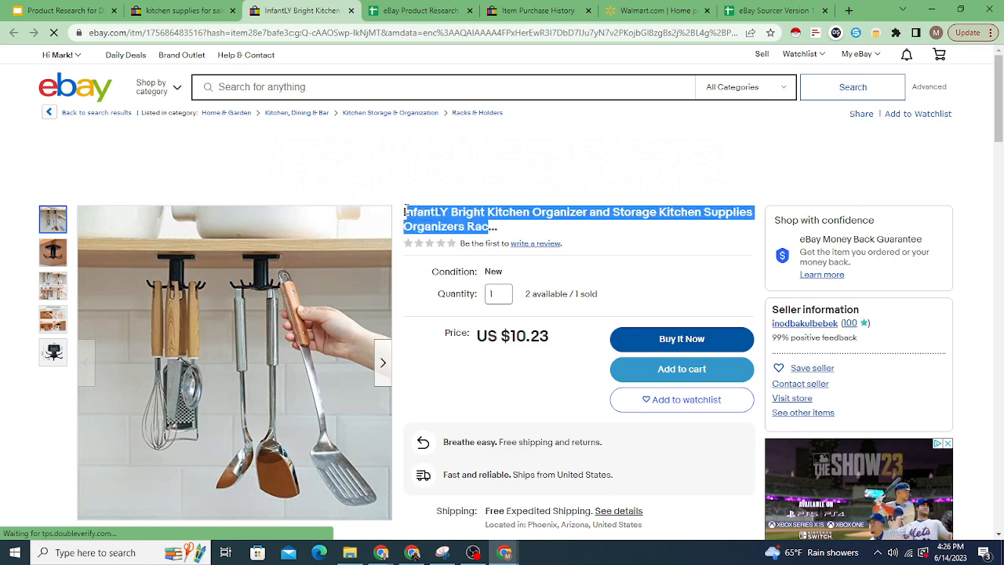
pyautogui.click(405, 210)
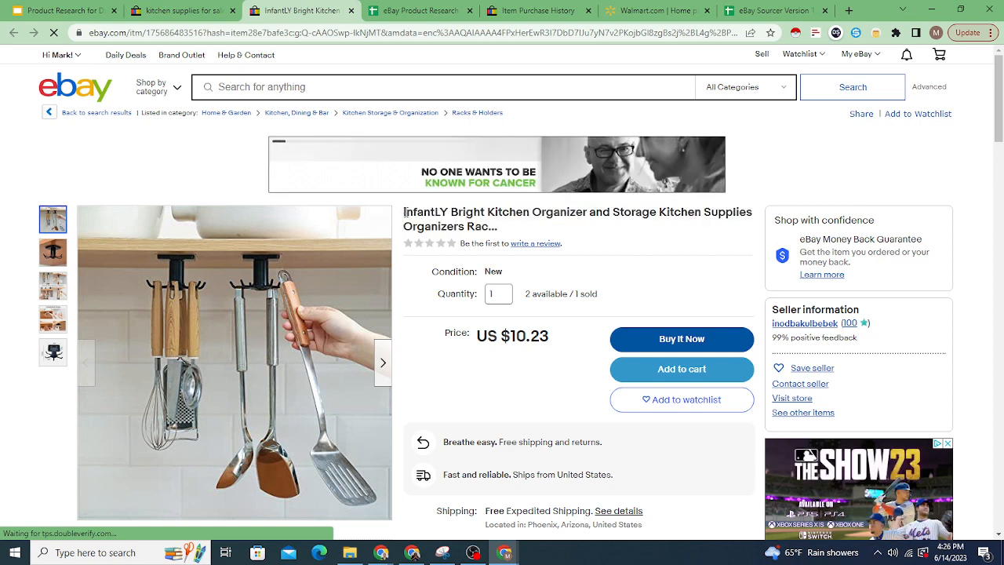
pyautogui.moveTo(405, 210); pyautogui.dragTo(485, 226)
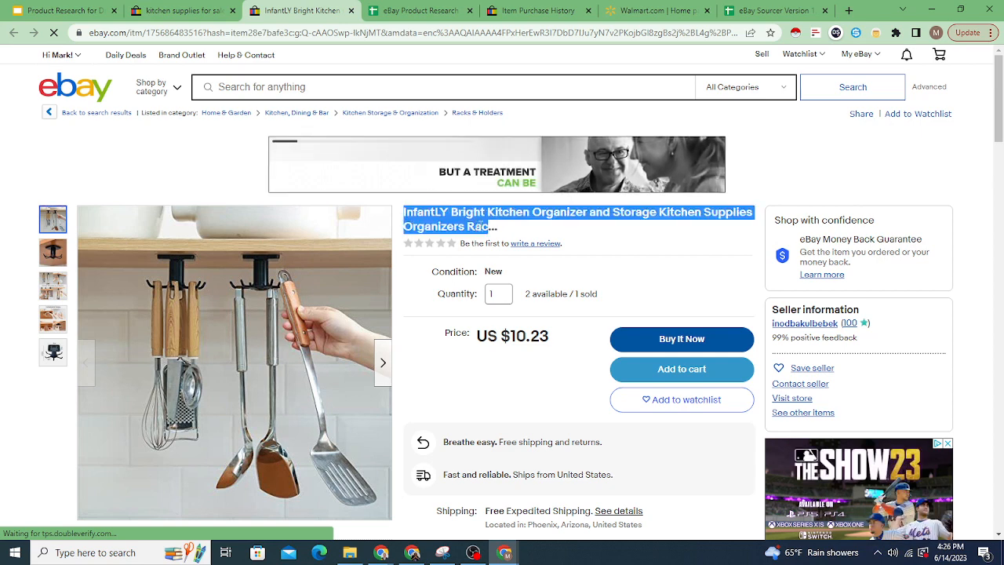
pyautogui.click(485, 227)
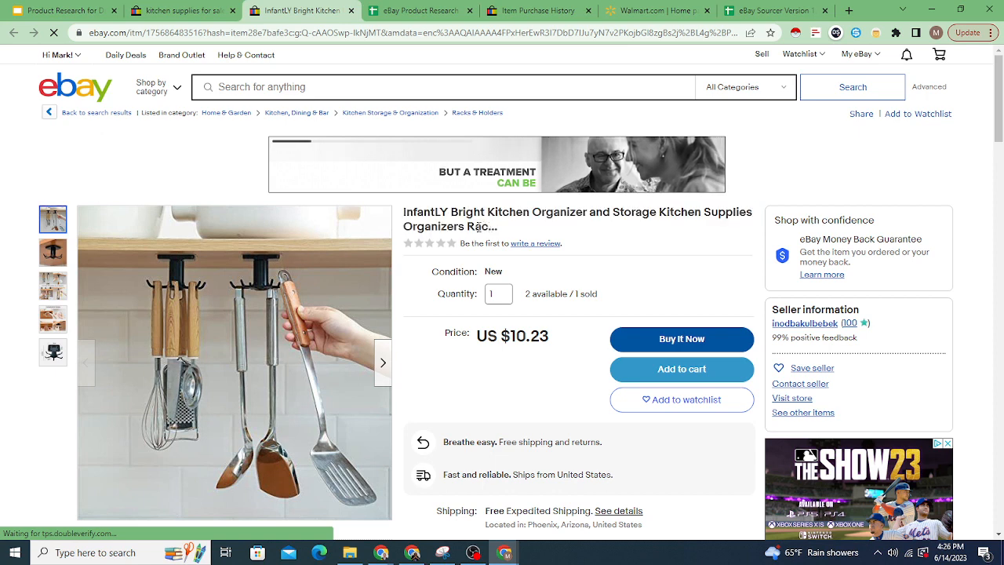
pyautogui.moveTo(485, 227); pyautogui.dragTo(414, 208)
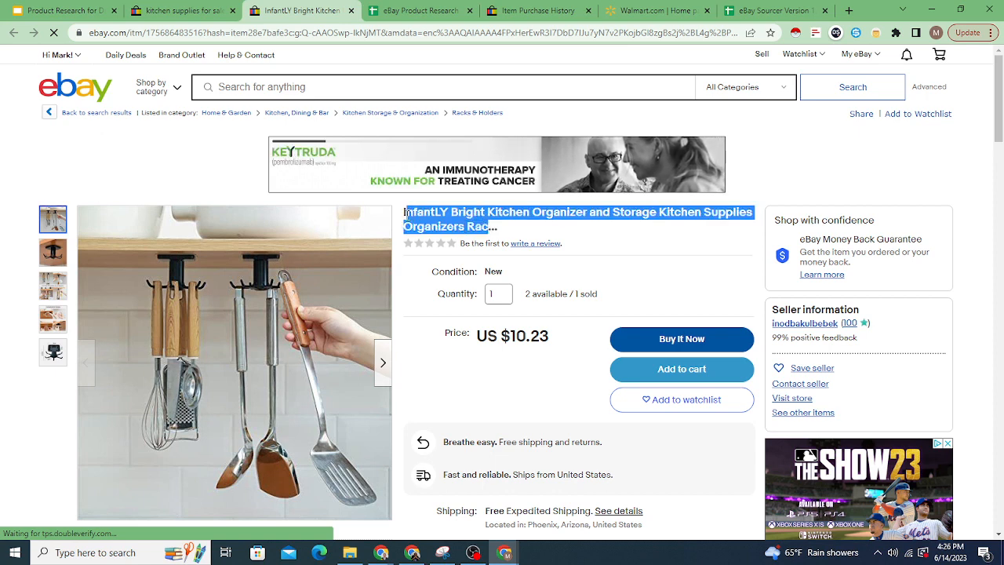
pyautogui.rightClick(415, 209)
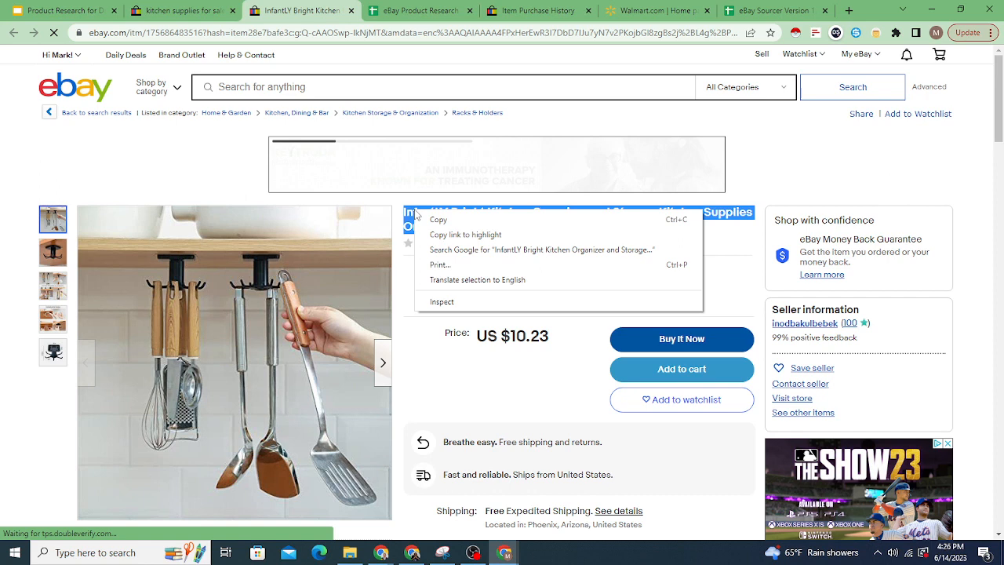
pyautogui.click(455, 249)
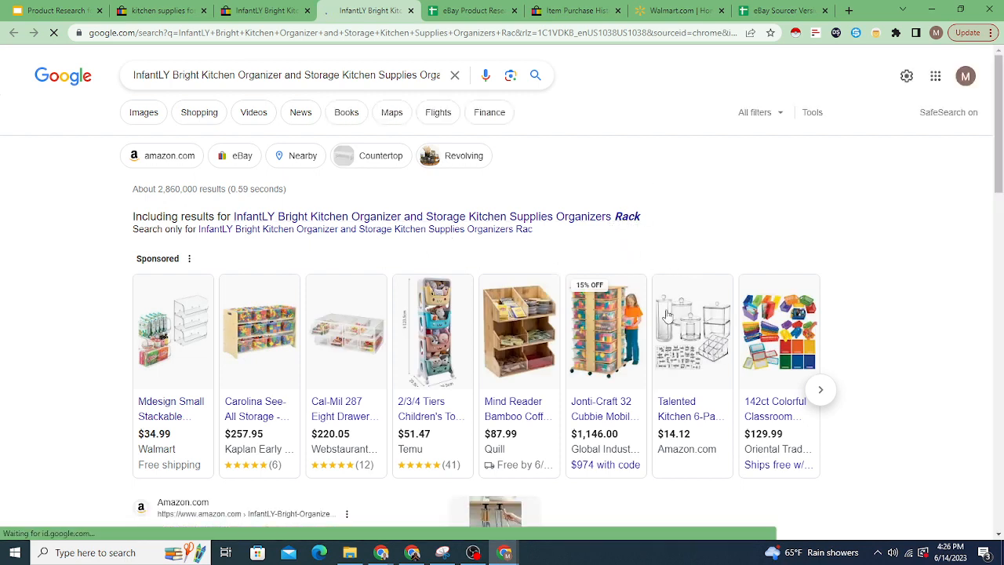
# Look through the Google results for other sellers of the kitchen organizer and open the matching Amazon listing
pyautogui.scroll(-2, 614, 346)
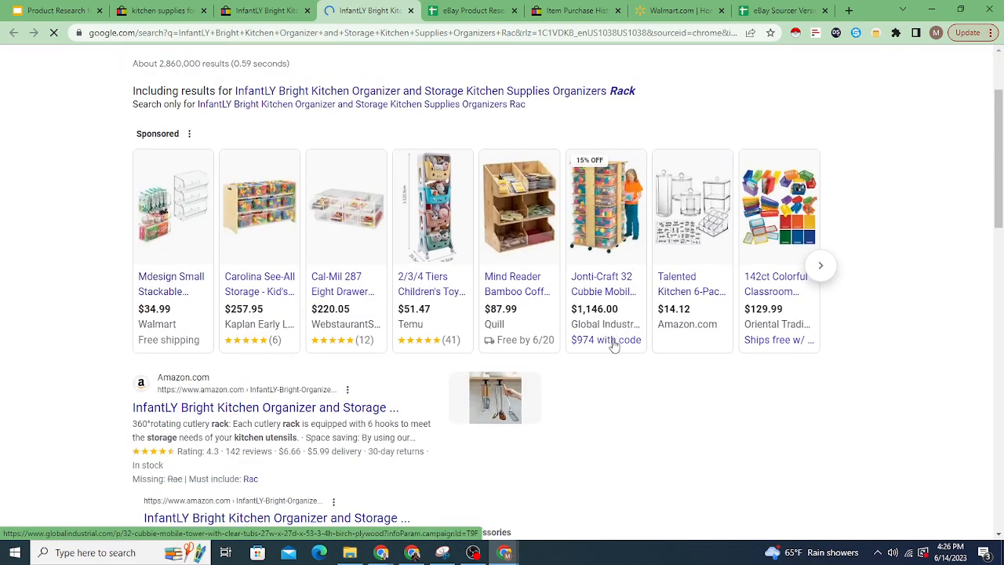
pyautogui.scroll(-2, 615, 345)
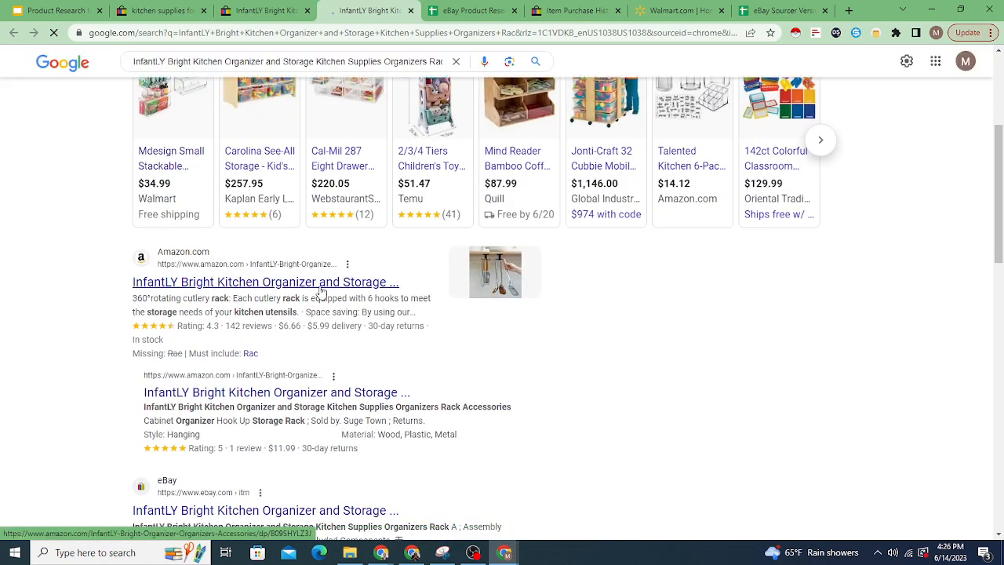
pyautogui.scroll(-2, 431, 386)
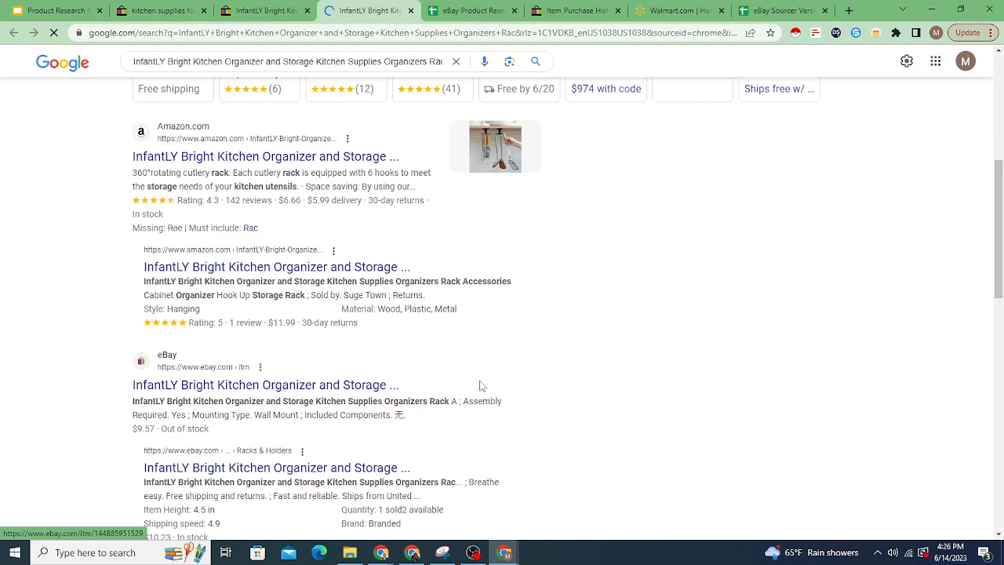
pyautogui.scroll(-3, 481, 385)
pyautogui.scroll(-3, 502, 383)
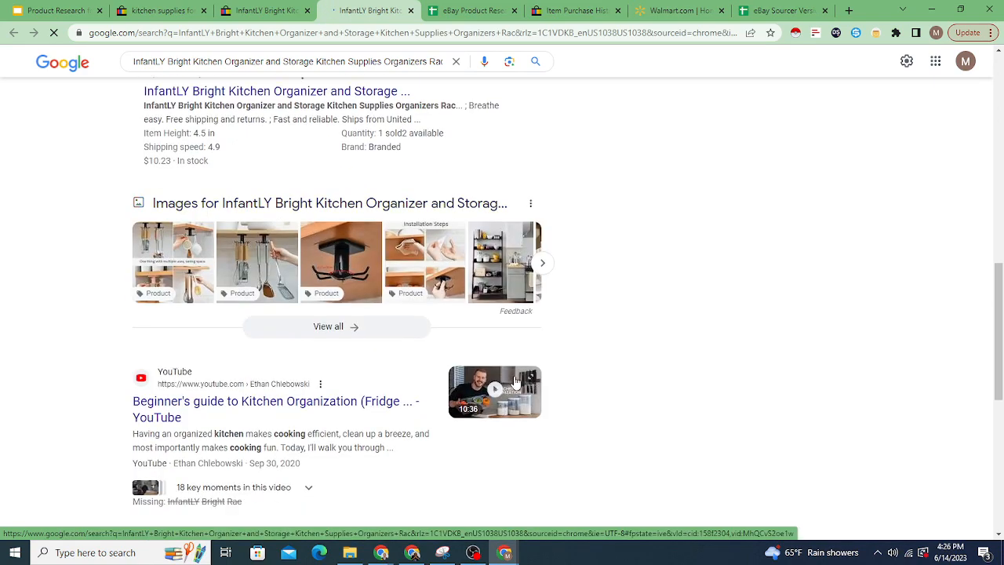
pyautogui.scroll(-2, 550, 375)
pyautogui.scroll(8, 471, 369)
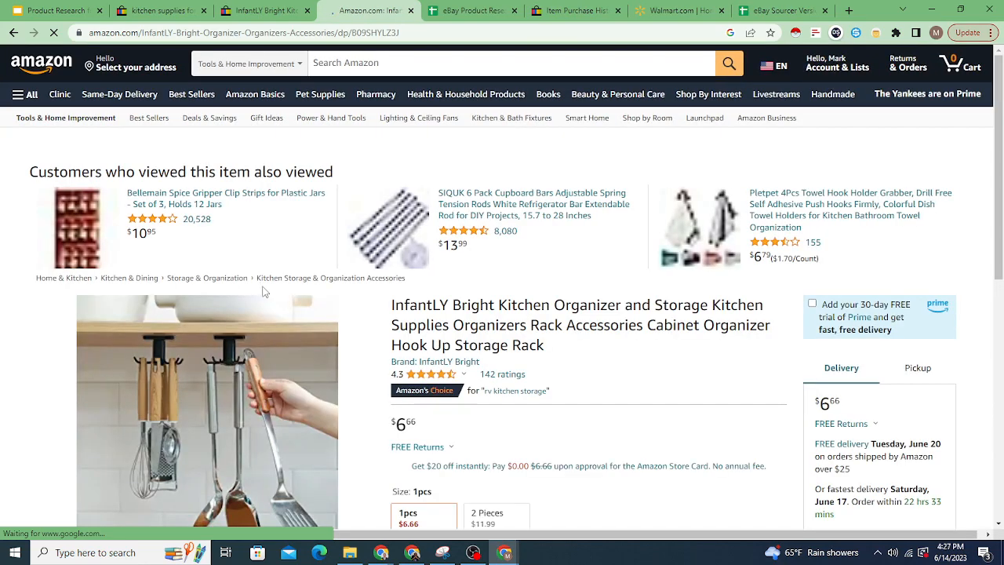
# Examine the Amazon listing's price, delivery terms, size options and item description
pyautogui.scroll(-1, 494, 340)
pyautogui.scroll(-1, 495, 341)
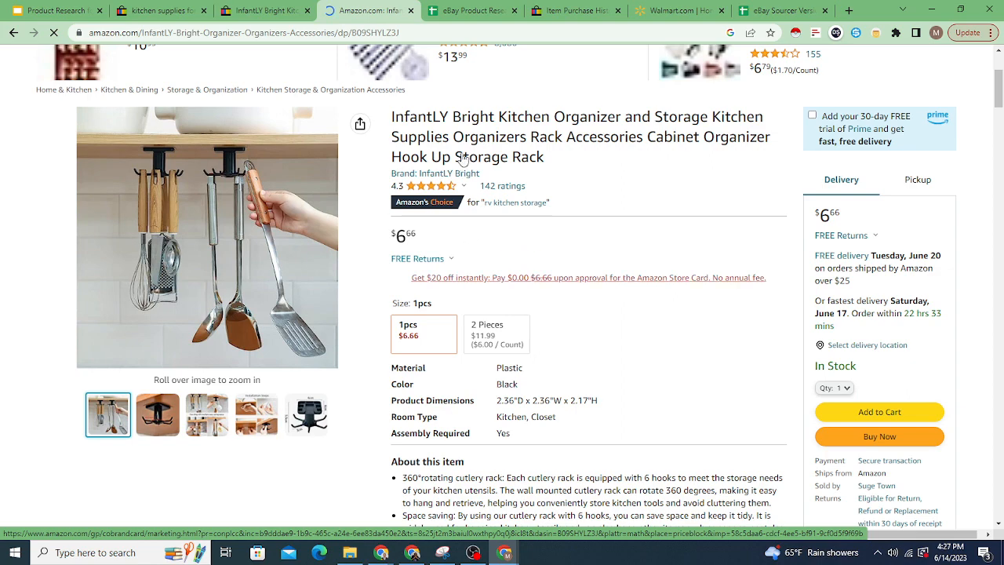
pyautogui.scroll(-2, 508, 397)
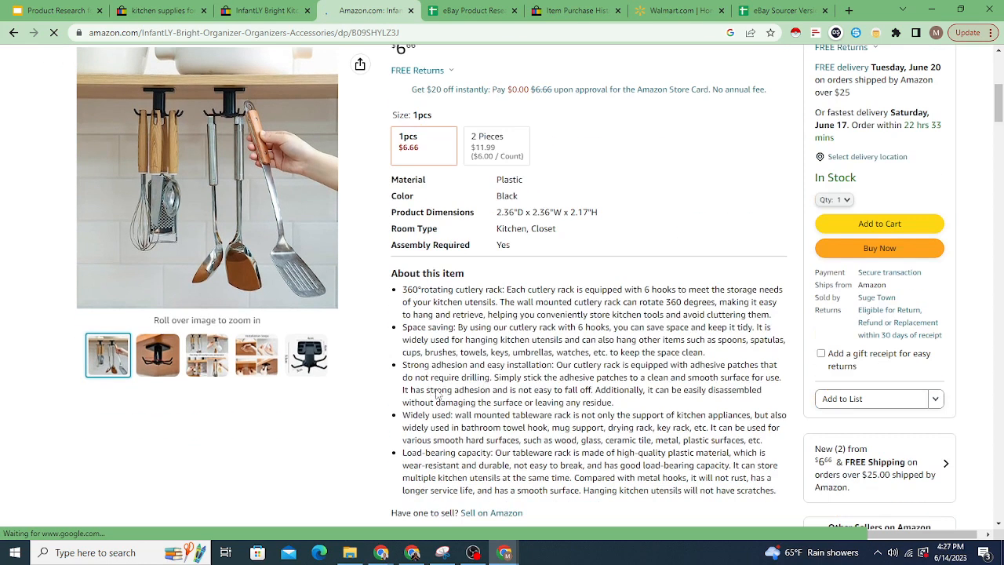
pyautogui.scroll(2, 541, 383)
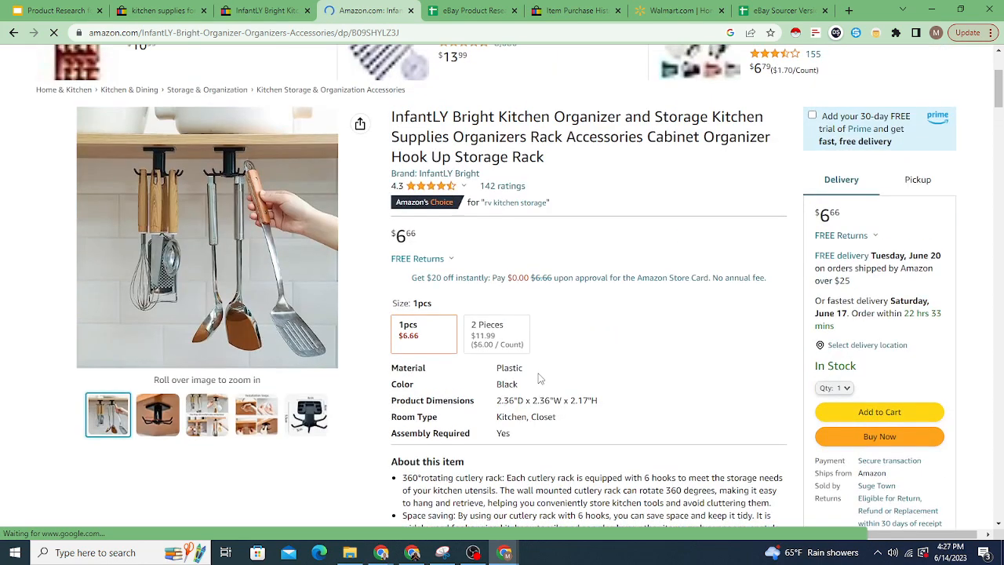
pyautogui.scroll(1, 540, 379)
# Compare the eBay listing's price and free shipping and returns terms with the Amazon listing
pyautogui.click(259, 11)
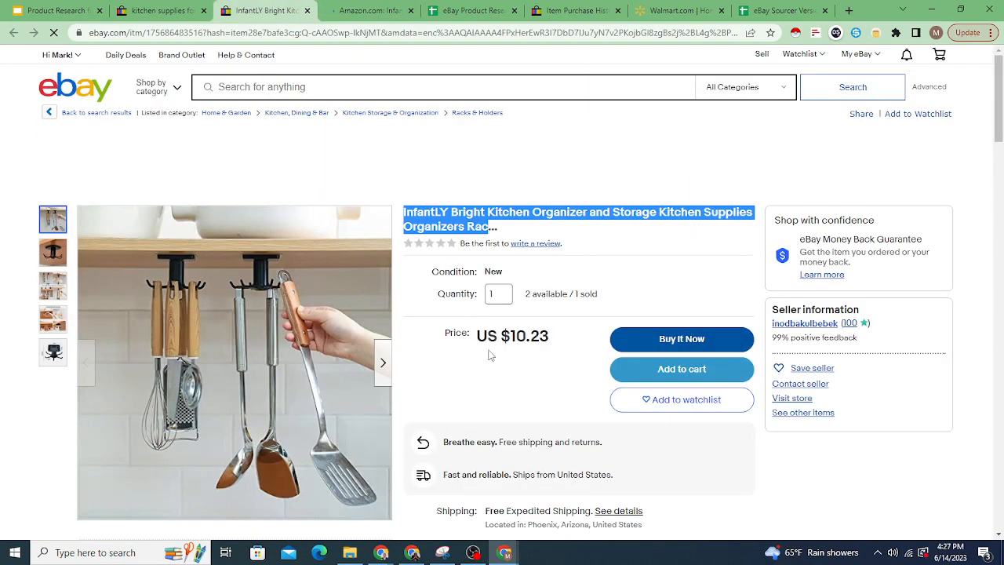
pyautogui.click(344, 5)
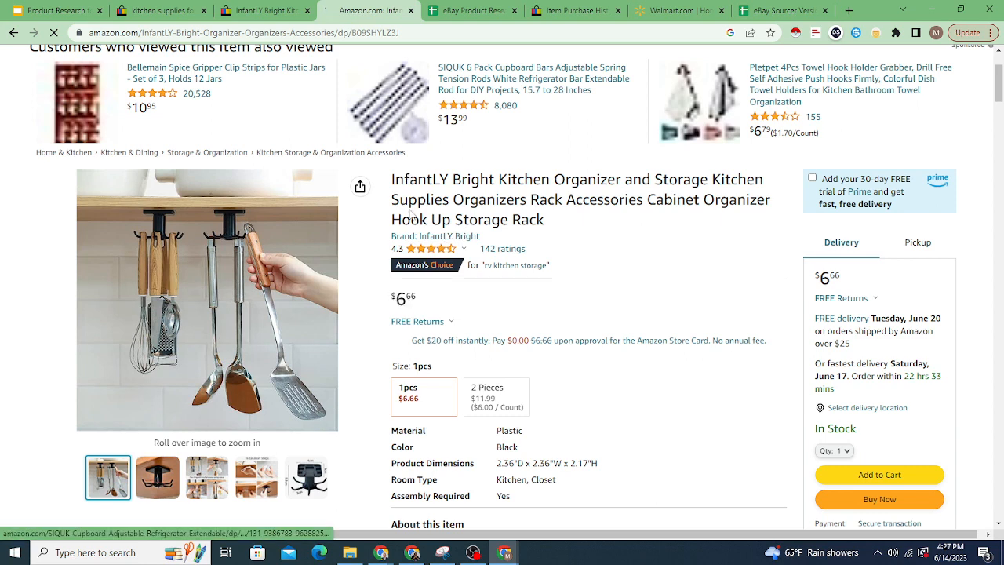
pyautogui.click(244, 6)
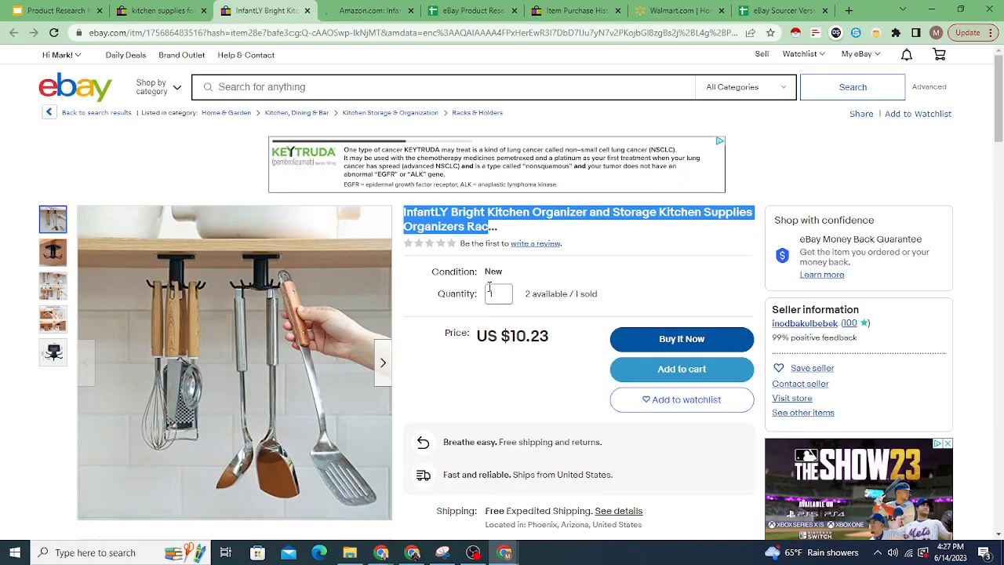
pyautogui.moveTo(501, 342); pyautogui.dragTo(551, 339)
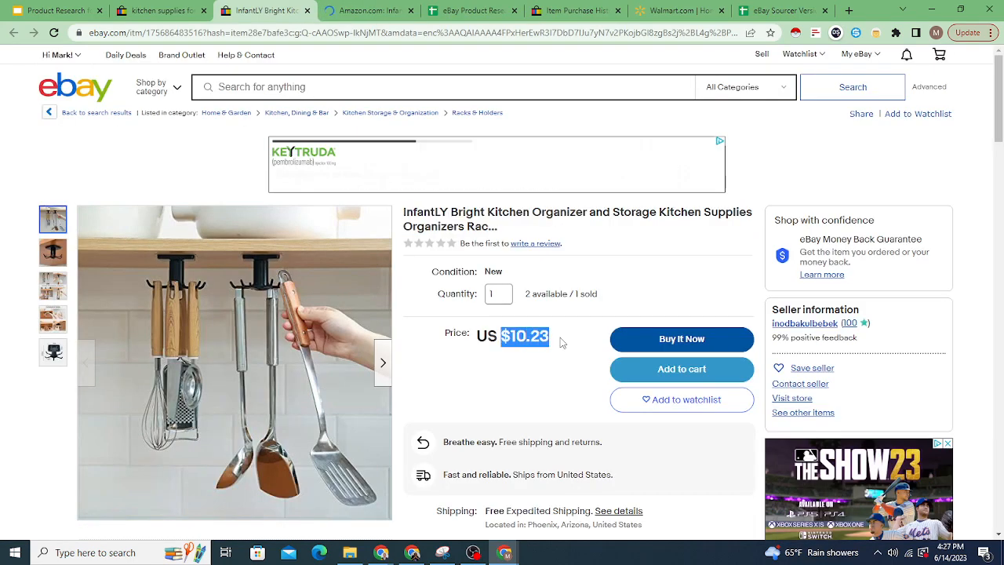
pyautogui.click(526, 421)
pyautogui.moveTo(497, 442); pyautogui.dragTo(605, 446)
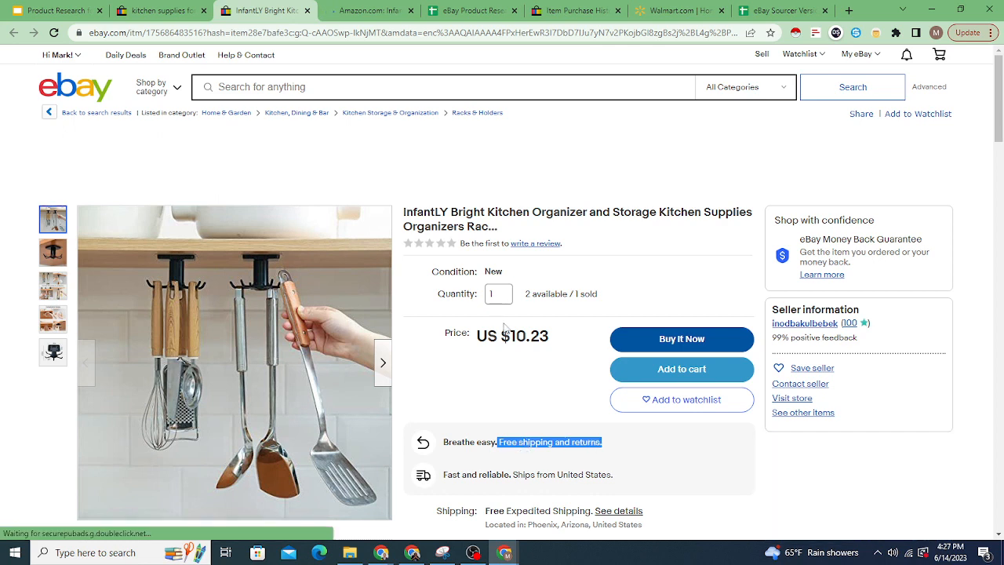
pyautogui.moveTo(501, 337); pyautogui.dragTo(550, 339)
pyautogui.click(531, 331)
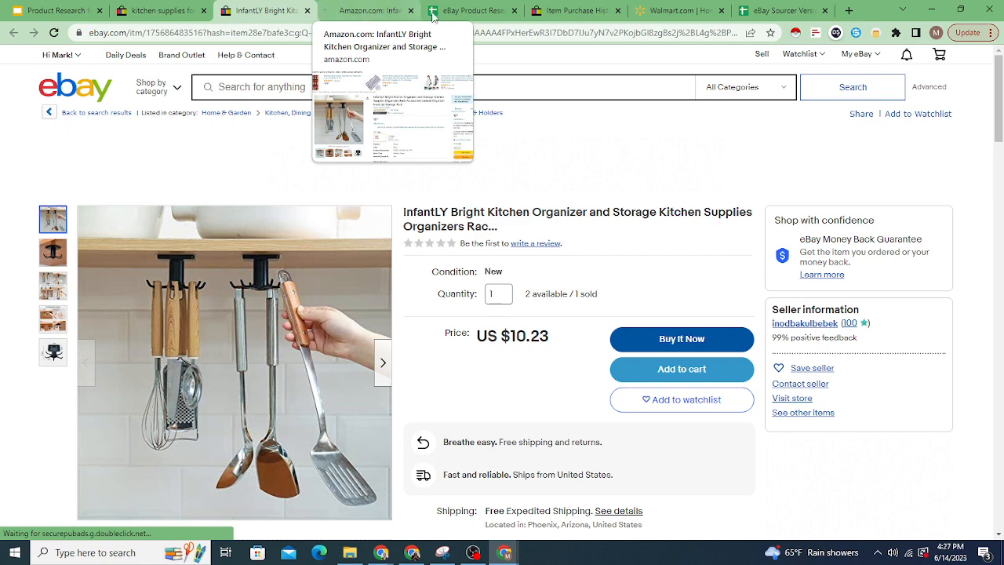
# Try to paste the copied content as values only into cell E3 under eBay Title in the product research spreadsheet
pyautogui.click(460, 12)
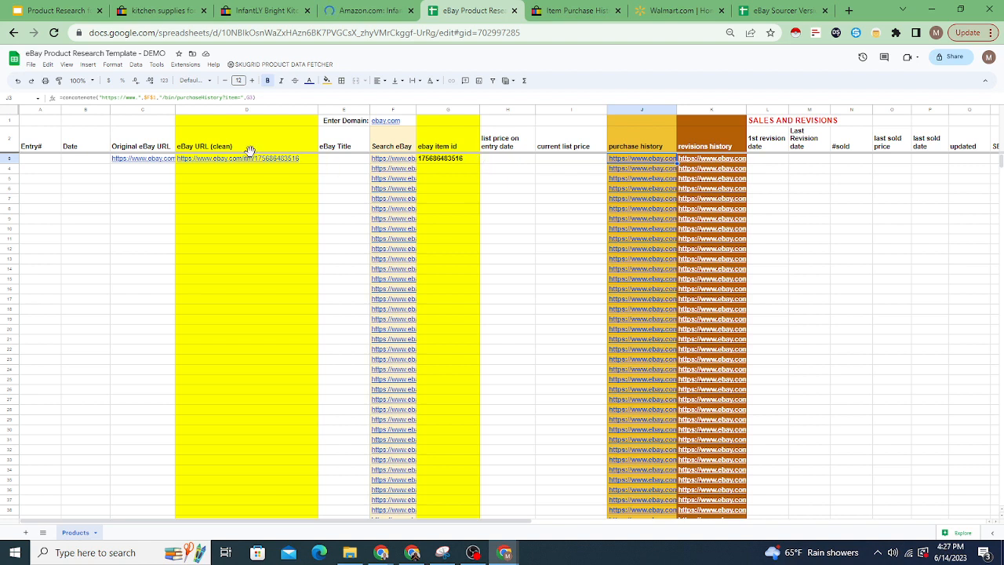
pyautogui.click(350, 163)
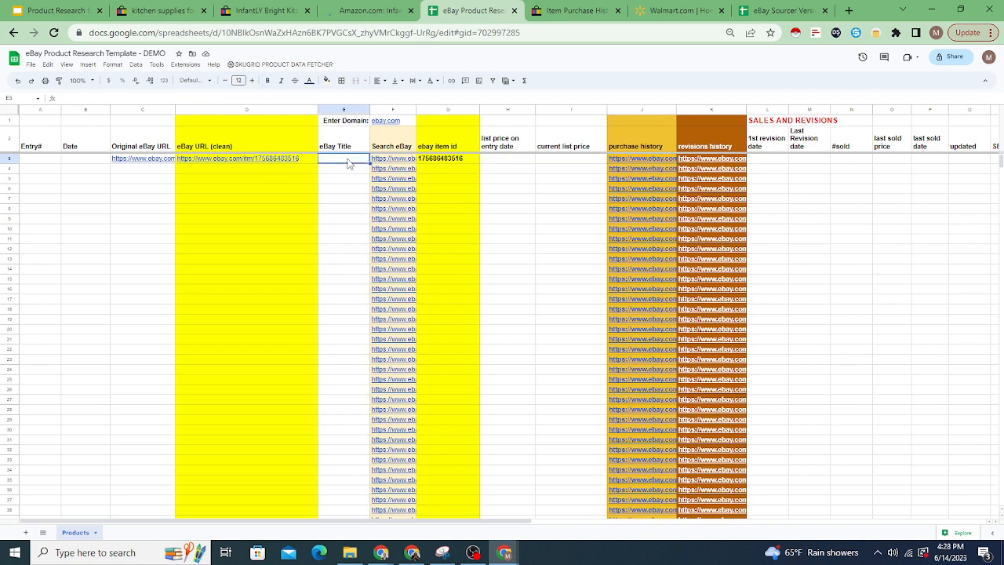
pyautogui.click(255, 11)
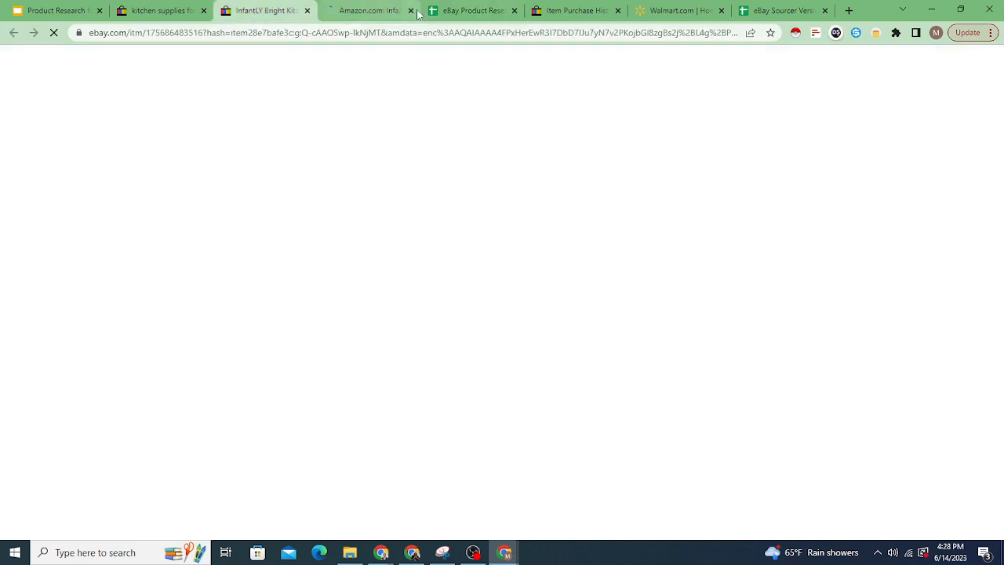
pyautogui.click(446, 12)
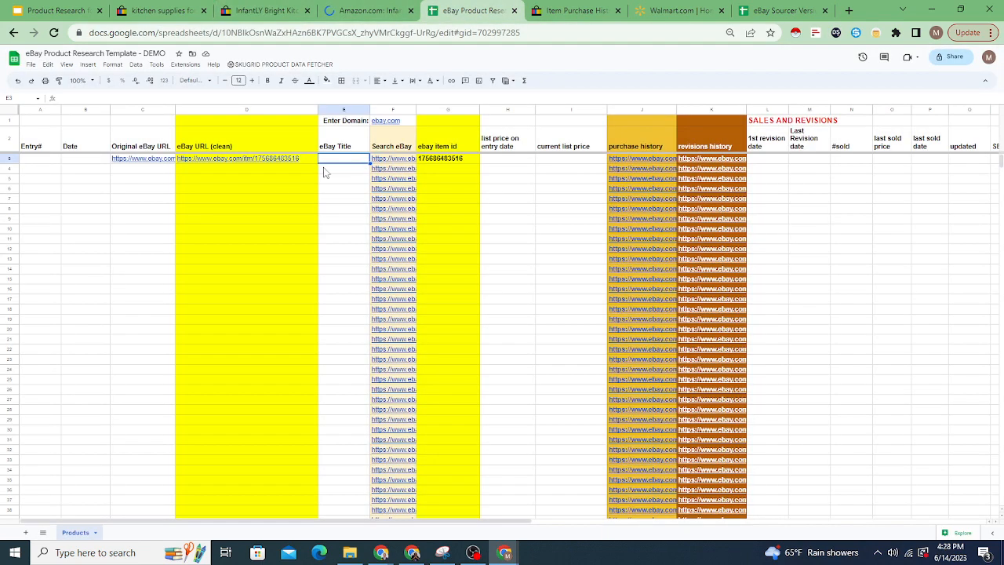
pyautogui.rightClick(342, 160)
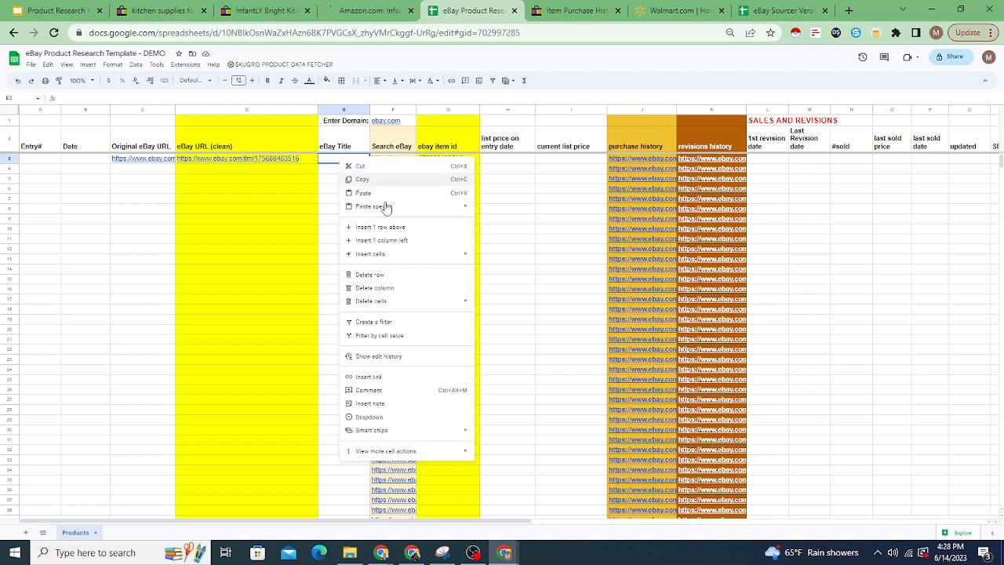
pyautogui.moveTo(388, 207)
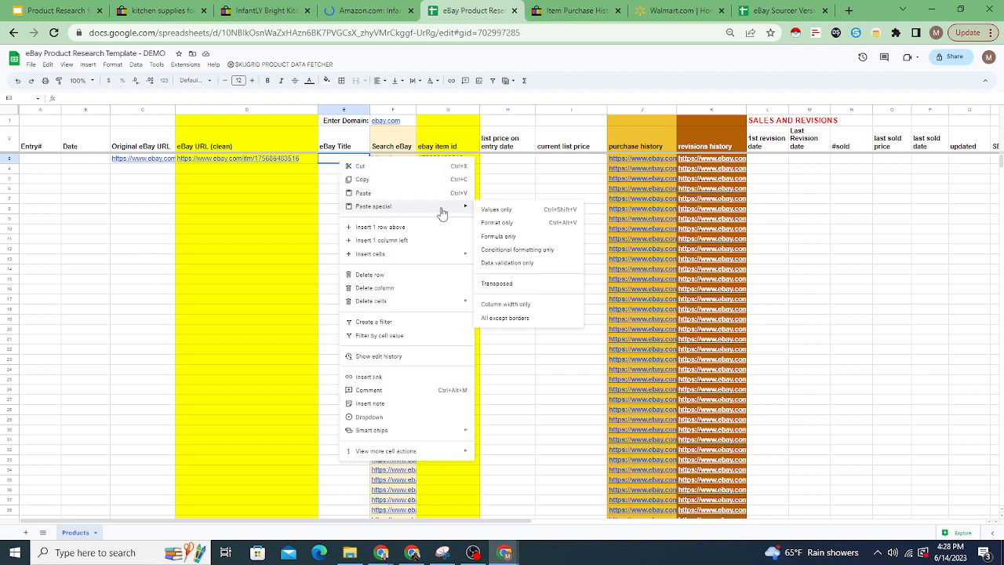
pyautogui.click(490, 210)
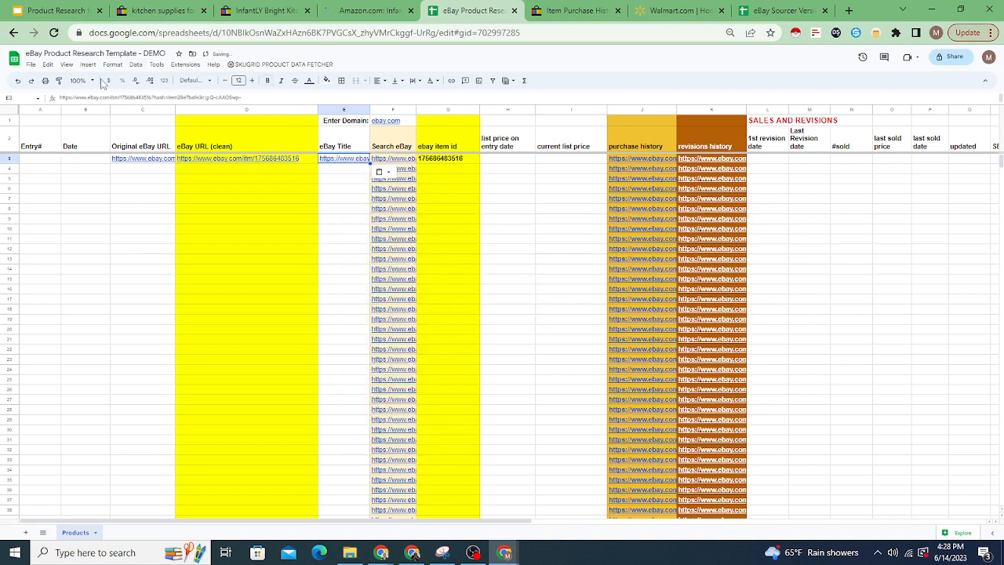
# Copy the product title from the eBay listing and paste it as values only into cell E3 under eBay Title
pyautogui.click(248, 10)
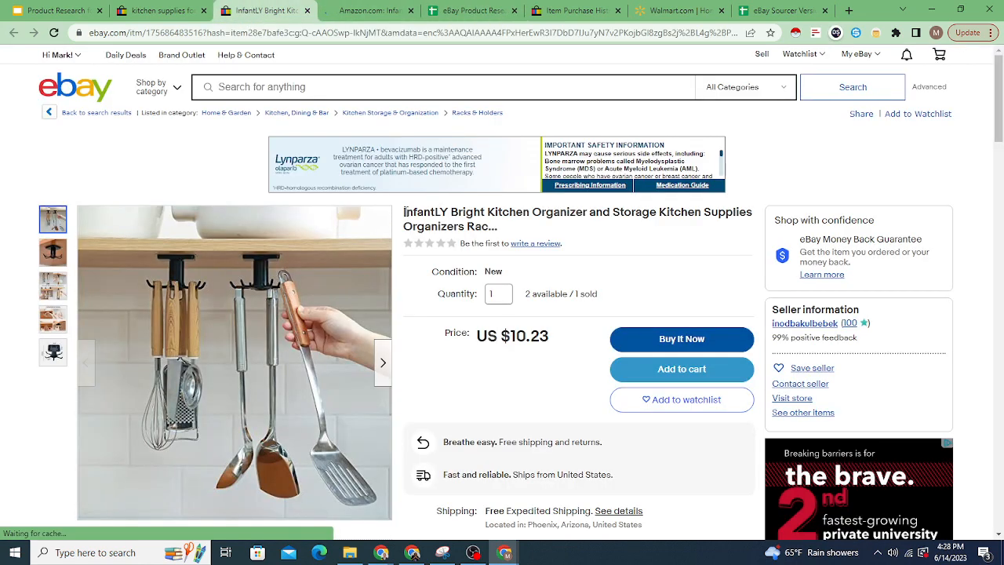
pyautogui.moveTo(404, 212); pyautogui.dragTo(492, 226)
pyautogui.rightClick(416, 222)
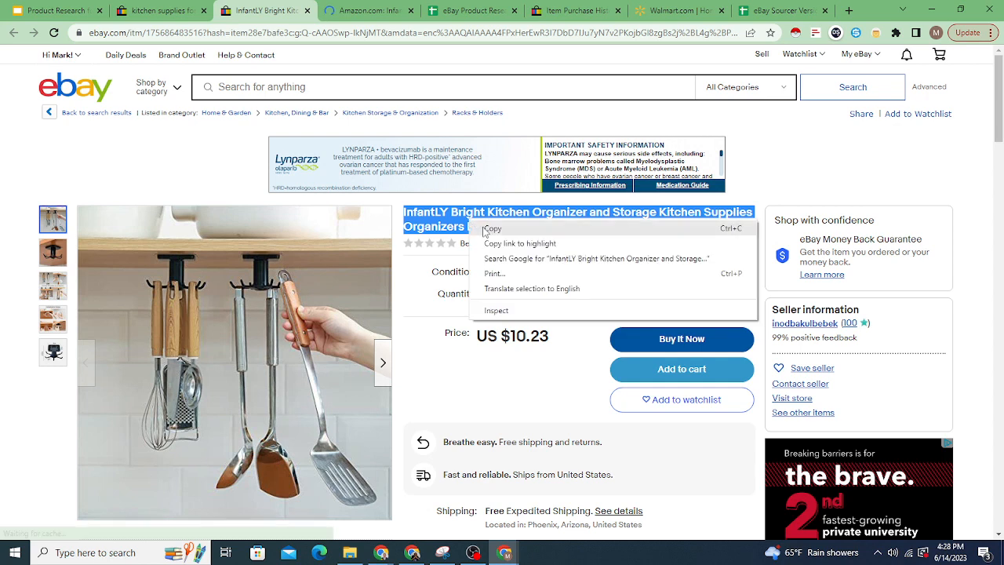
pyautogui.click(439, 230)
pyautogui.click(453, 8)
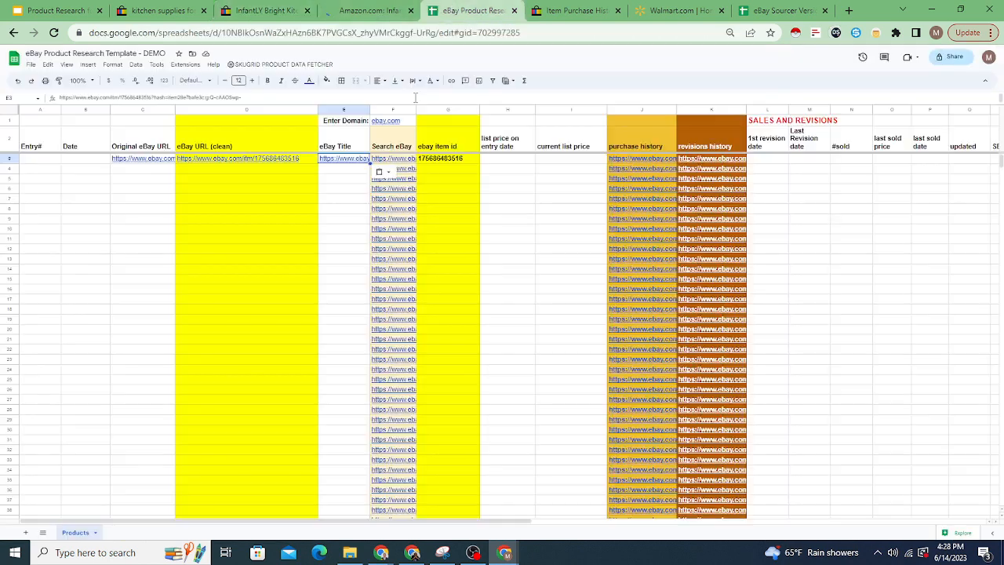
pyautogui.rightClick(343, 163)
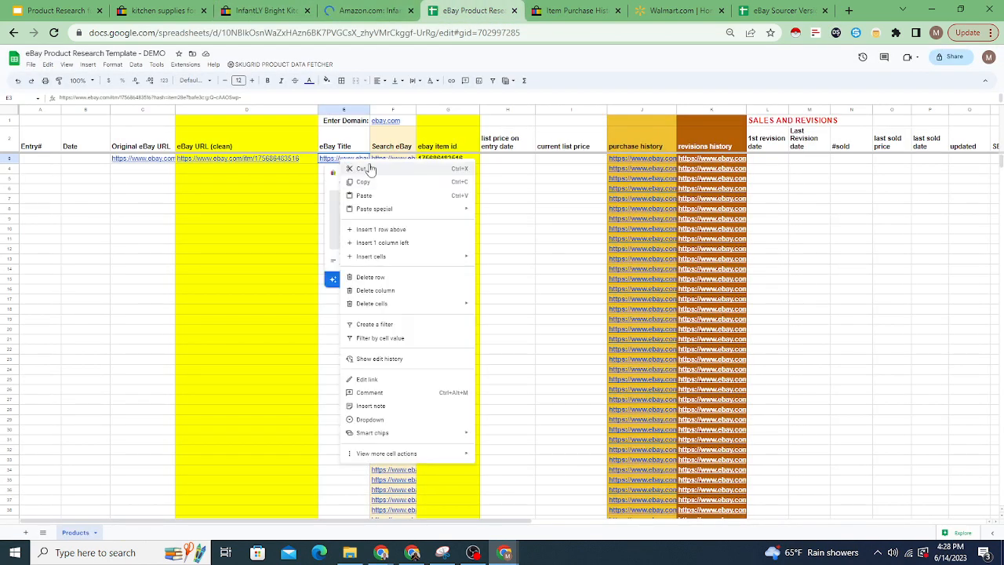
pyautogui.moveTo(378, 210)
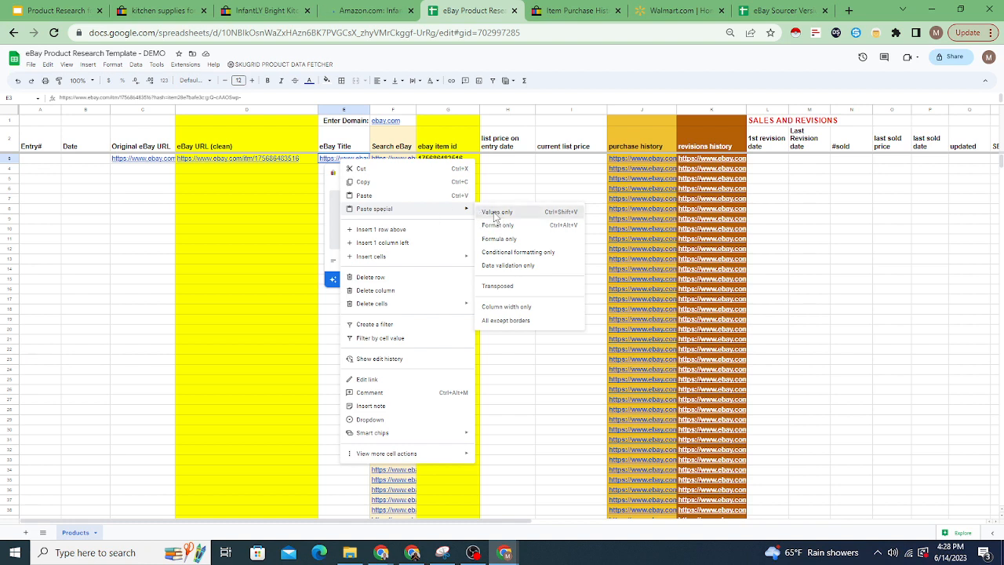
pyautogui.click(497, 212)
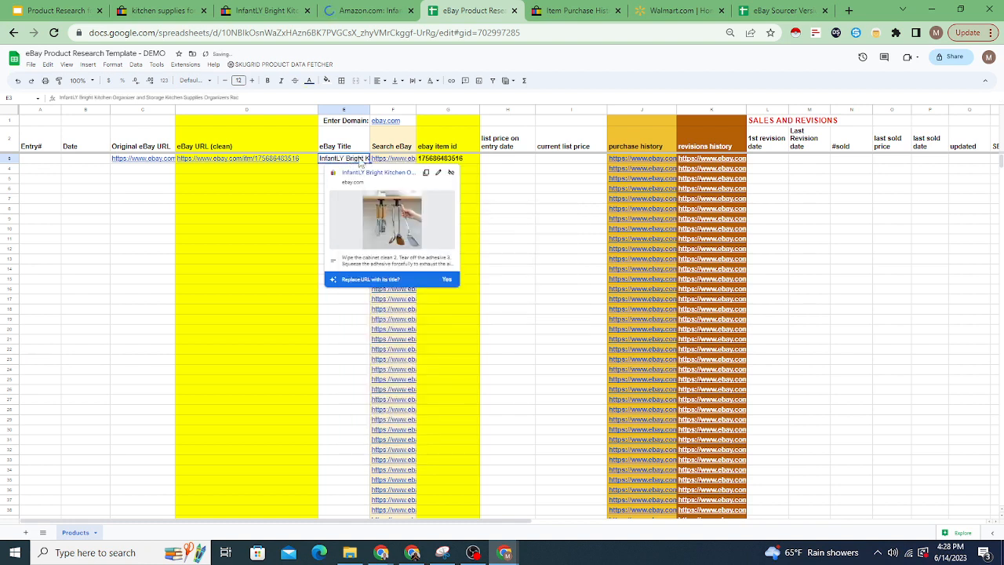
# Widen the eBay Title column and enter 10.23 as the list price on entry date in row 3
pyautogui.moveTo(414, 117); pyautogui.dragTo(413, 114)
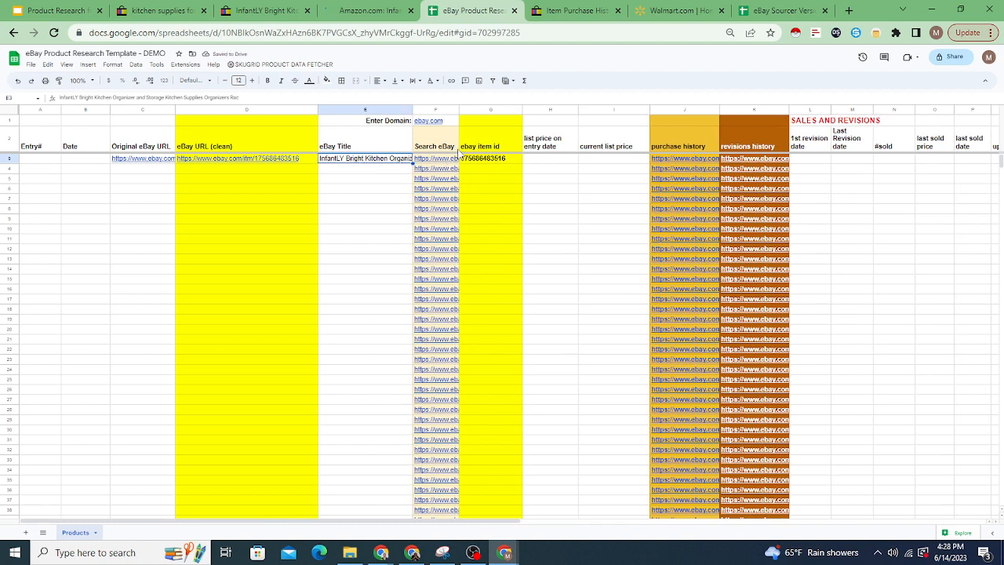
pyautogui.click(544, 162)
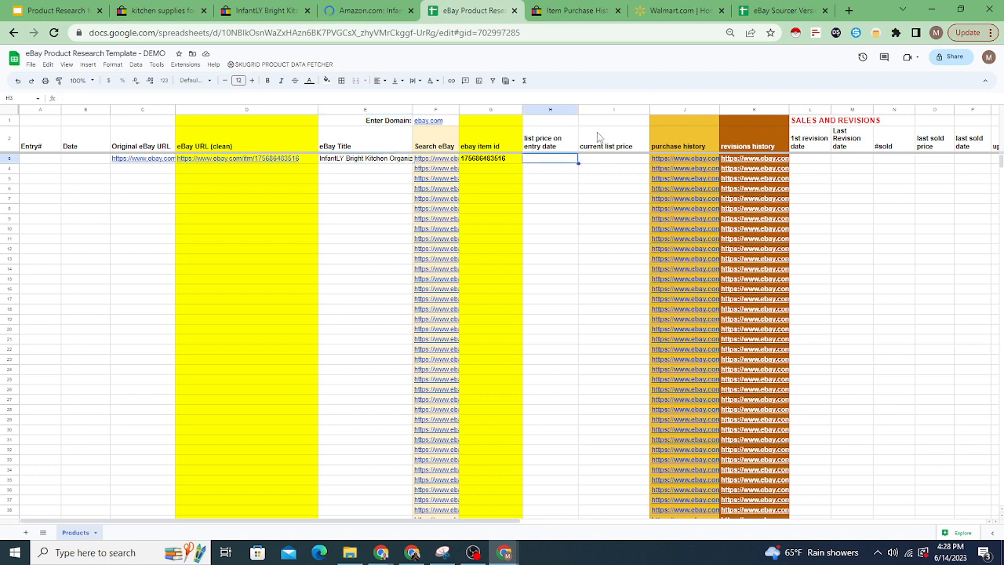
pyautogui.write('10.23')
pyautogui.press('Return')
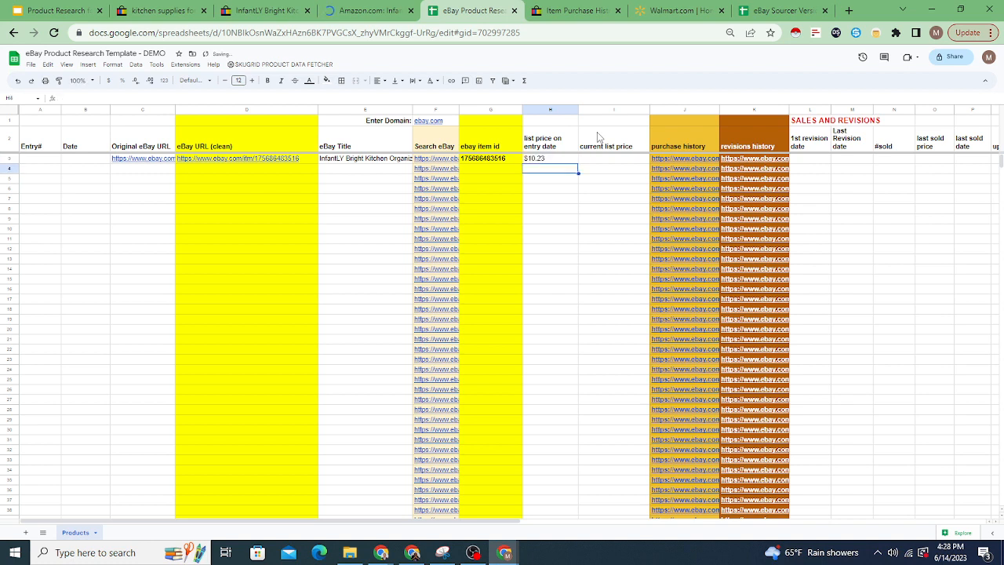
# Fill in row 3 with the date 6/14 and entry number 1
pyautogui.click(77, 161)
pyautogui.write('6/14')
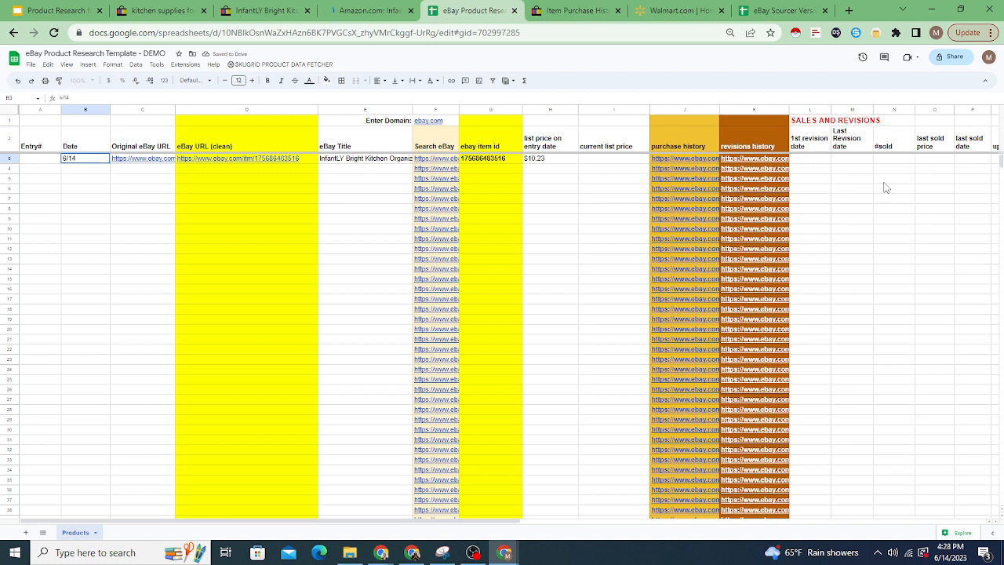
pyautogui.press('Return')
pyautogui.press('Left')
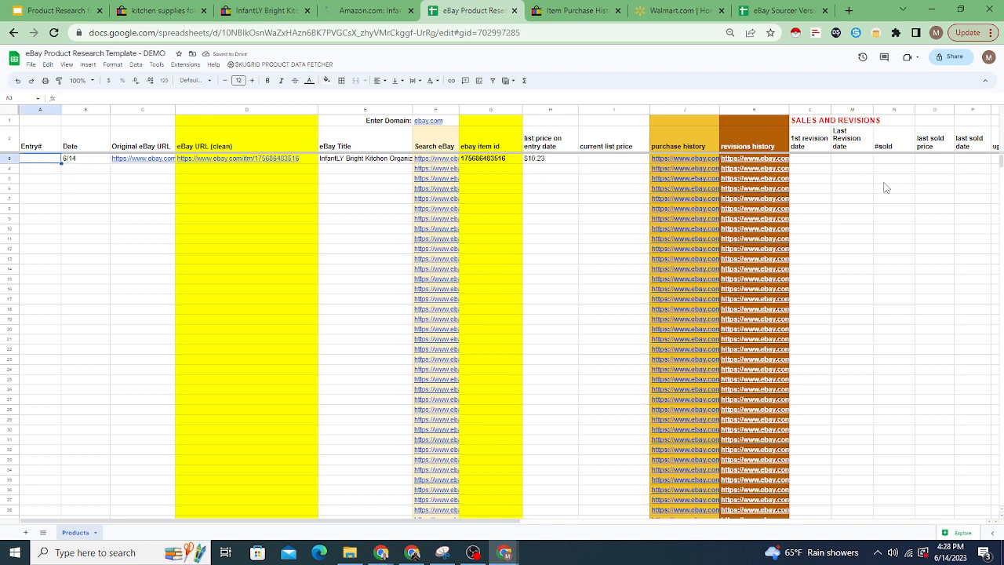
pyautogui.write('1')
pyautogui.press('Tab')
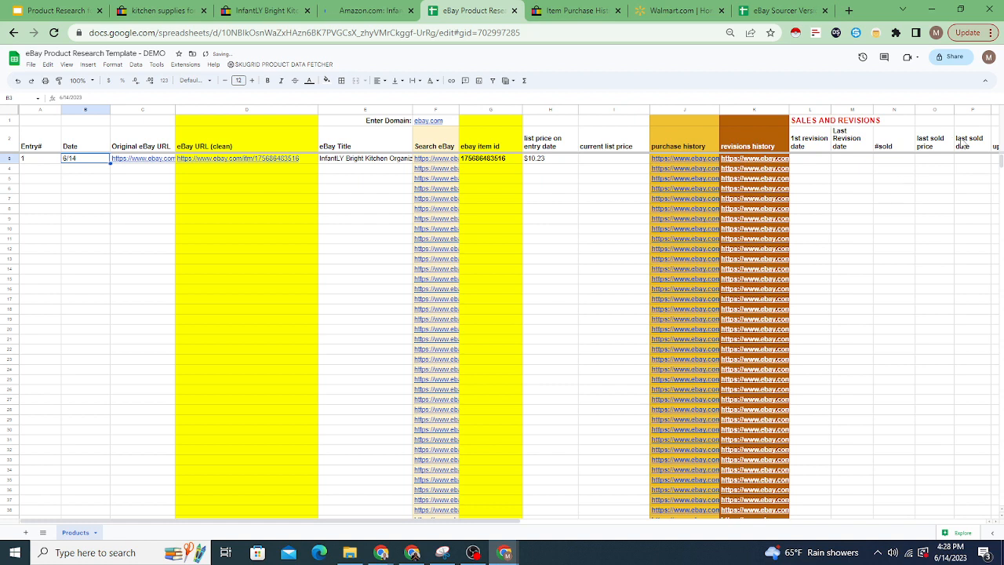
# Apply the Date number format to cell B3 in the Date column
pyautogui.click(113, 65)
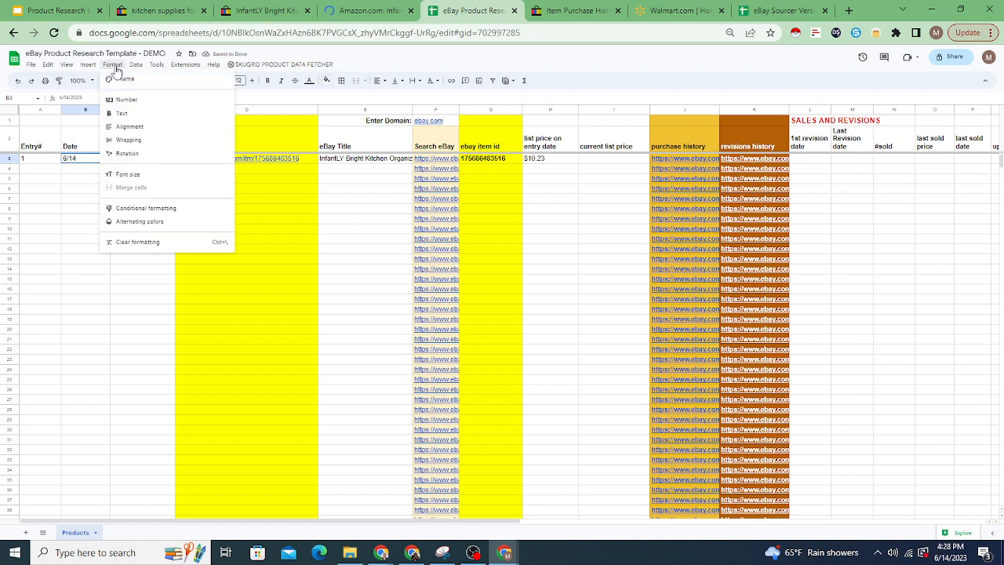
pyautogui.moveTo(216, 105)
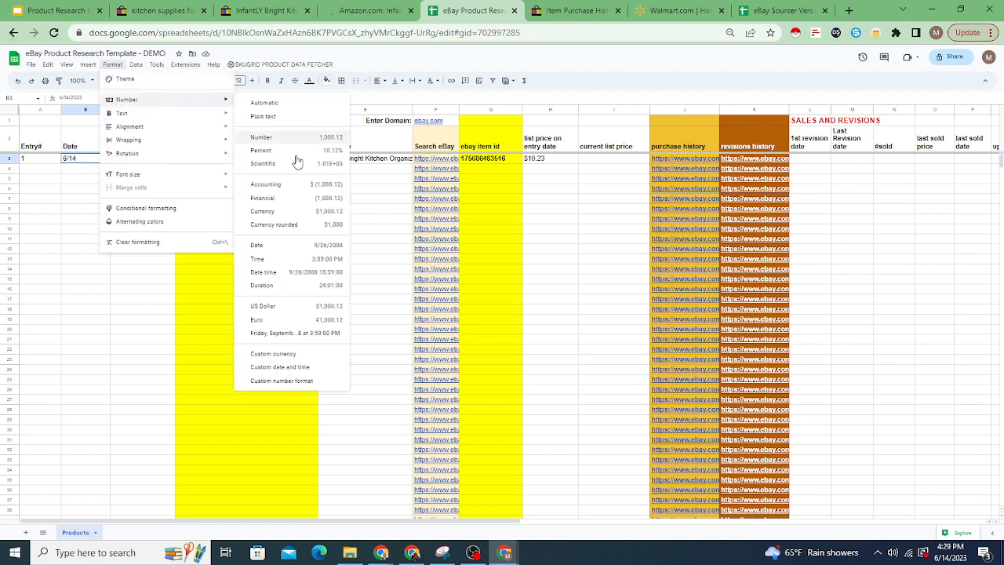
pyautogui.click(283, 246)
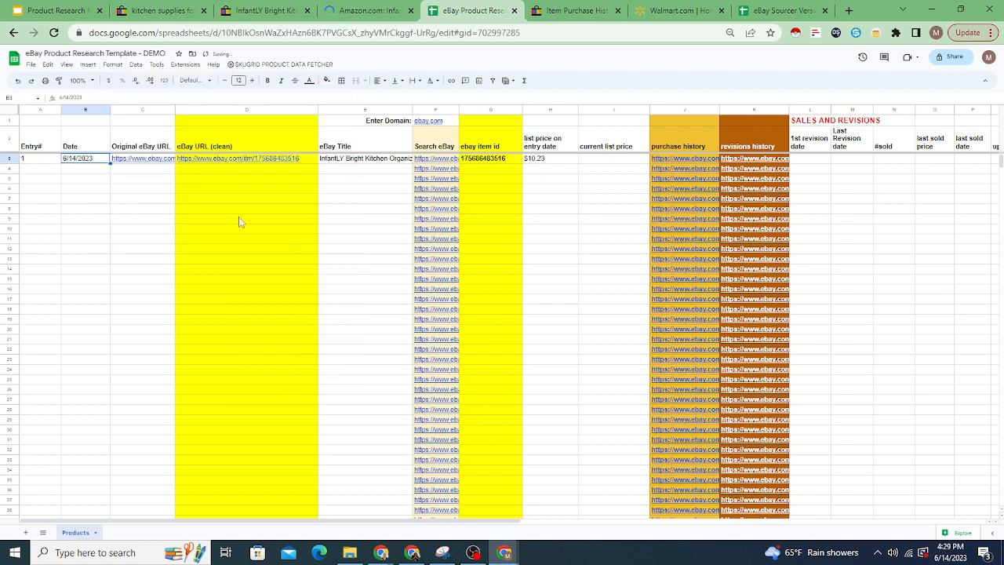
# Enter 10.23 as the current list price in cell I3
pyautogui.click(606, 160)
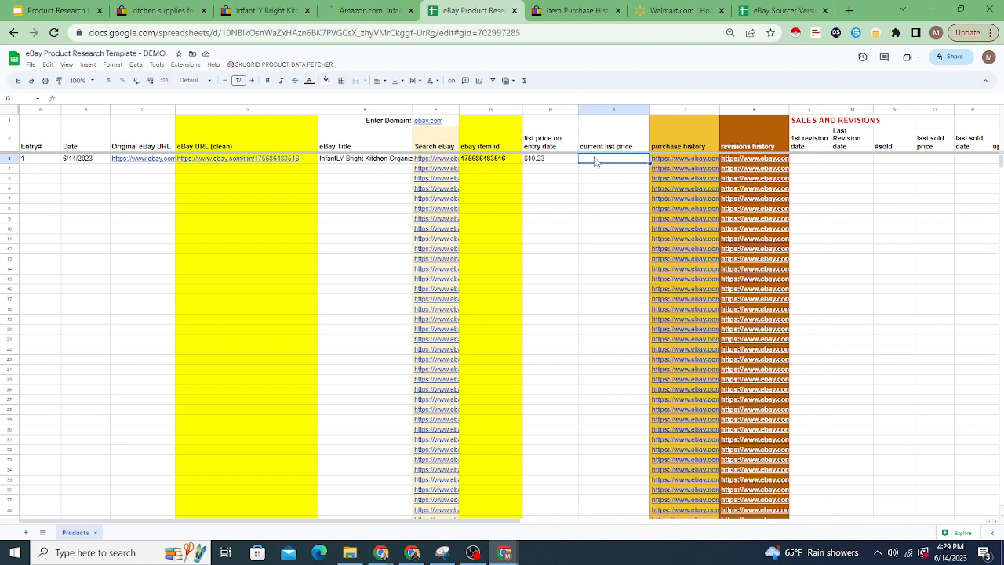
pyautogui.write('10.23')
pyautogui.press('Return')
# Record 1 as the #sold value in cell N3 under Sales and Revisions
pyautogui.press('Right')
pyautogui.press('Right')
pyautogui.press('Right')
pyautogui.press('Right')
pyautogui.press('Right')
pyautogui.press('Right')
pyautogui.press('Right')
pyautogui.press('Right')
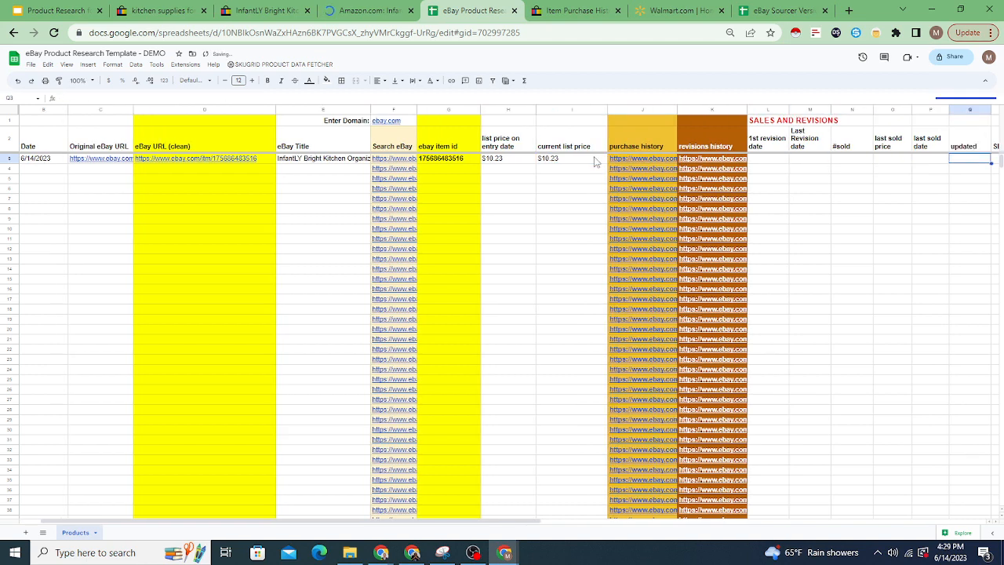
pyautogui.press('Right')
pyautogui.press('Right')
pyautogui.press('Right')
pyautogui.press('Right')
pyautogui.press('Right')
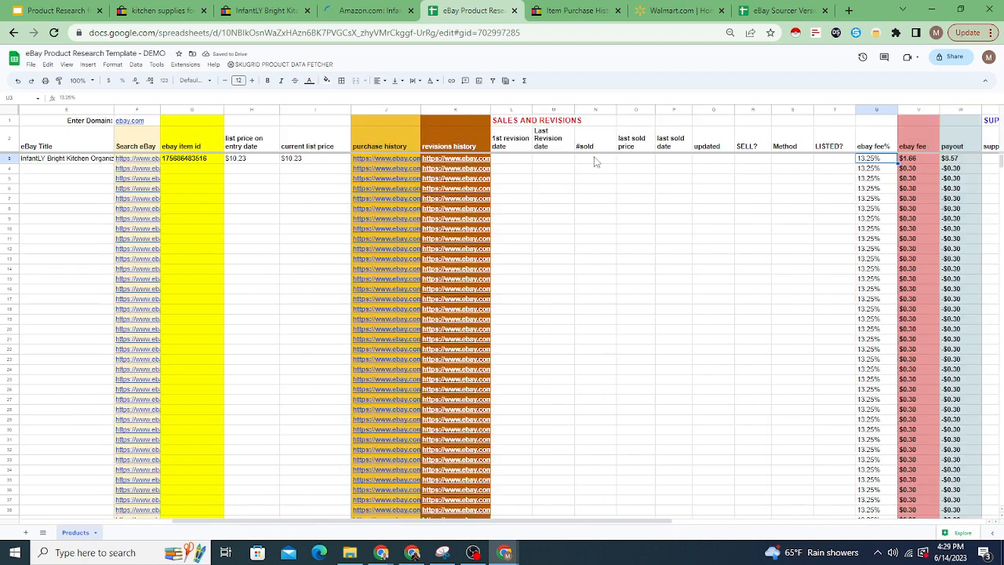
pyautogui.press('Left')
pyautogui.press('Left')
pyautogui.press('Left')
pyautogui.press('Left')
pyautogui.press('Left')
pyautogui.press('Left')
pyautogui.press('Left')
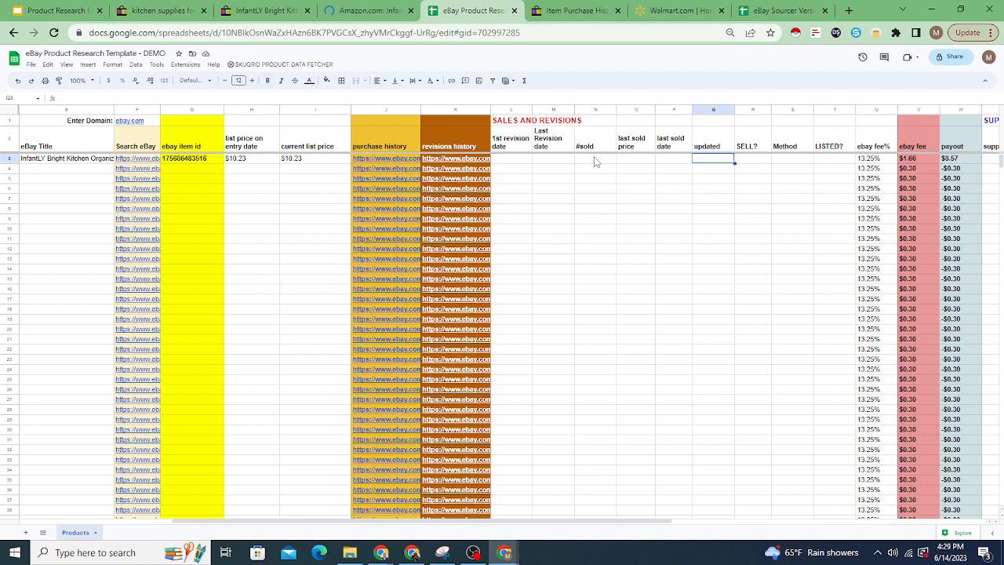
pyautogui.press('Left')
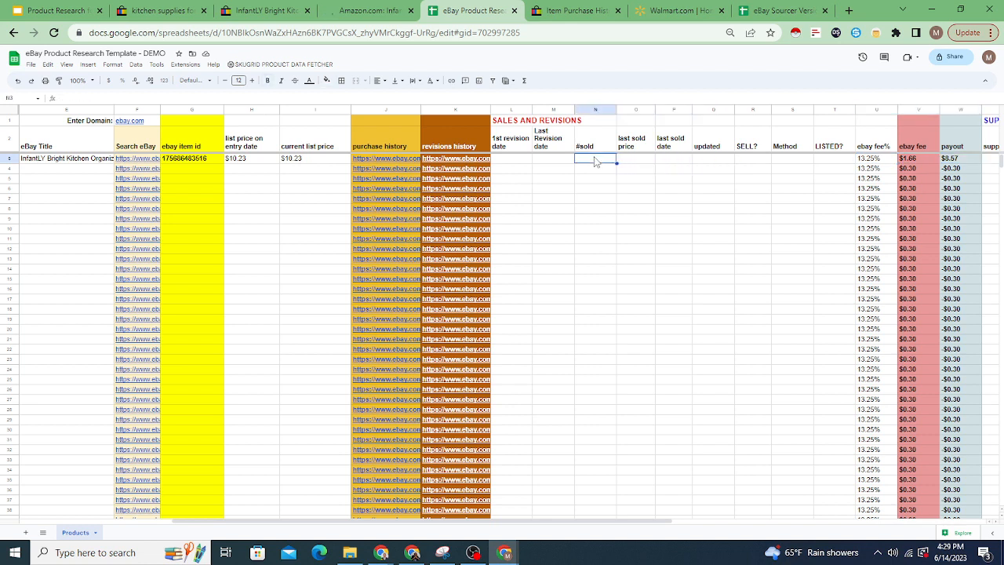
pyautogui.write('1')
pyautogui.press('Right')
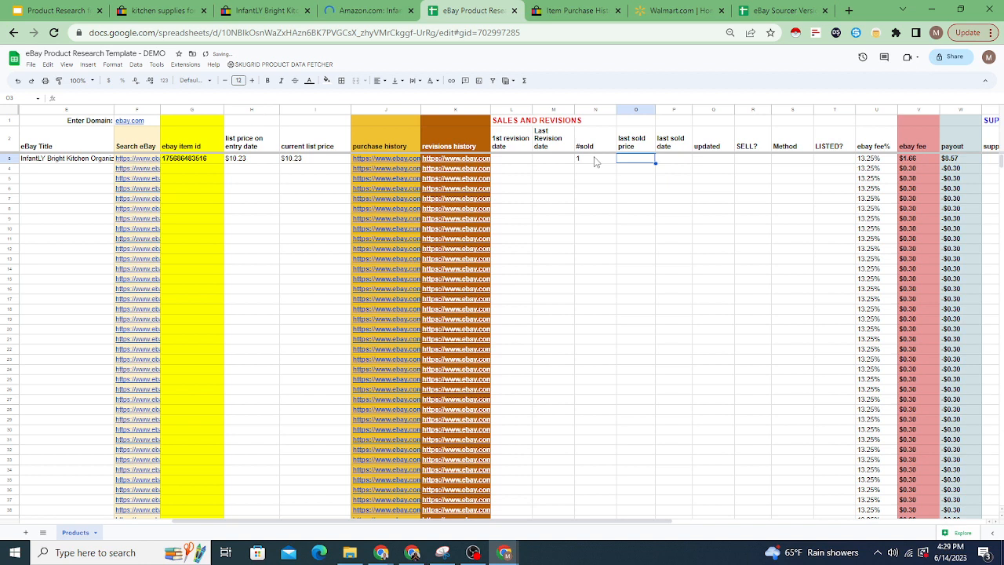
# Enter 6/6 as the last sold date and 10.23 as the last sold price in row 3
pyautogui.press('Left')
pyautogui.press('Right')
pyautogui.press('Right')
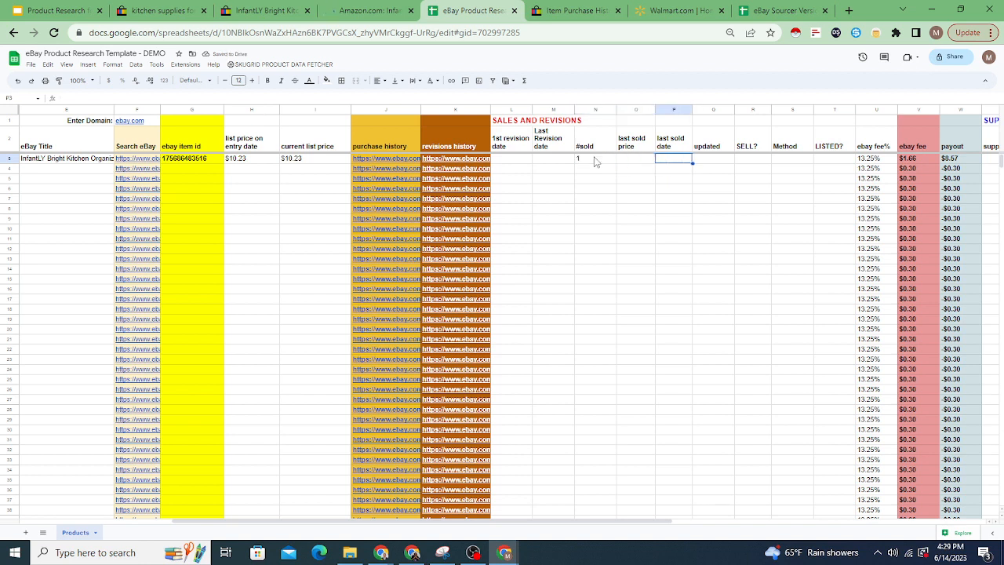
pyautogui.write('6/6')
pyautogui.press('Return')
pyautogui.press('Up')
pyautogui.click(633, 163)
pyautogui.write('10.23')
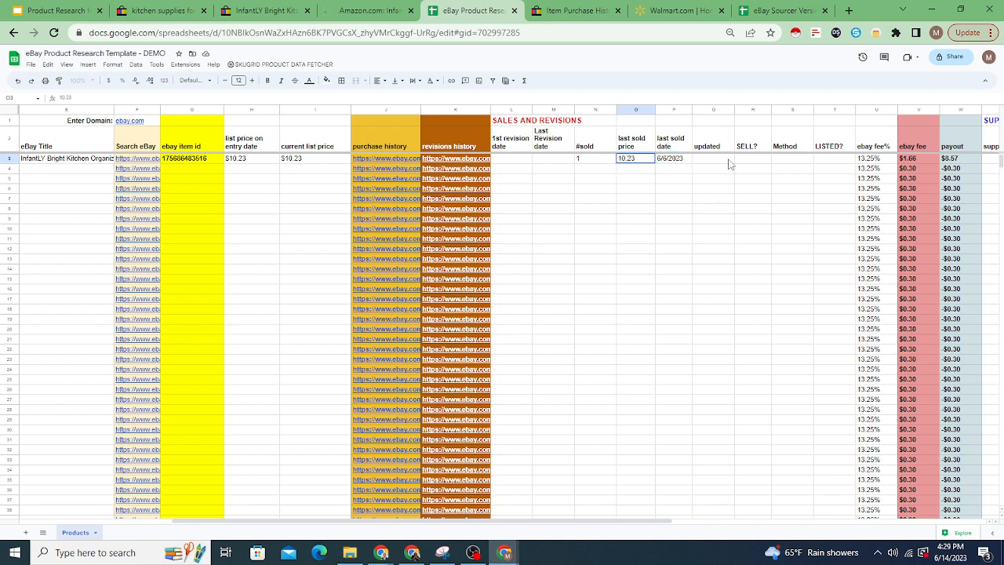
pyautogui.press('Tab')
pyautogui.press('Tab')
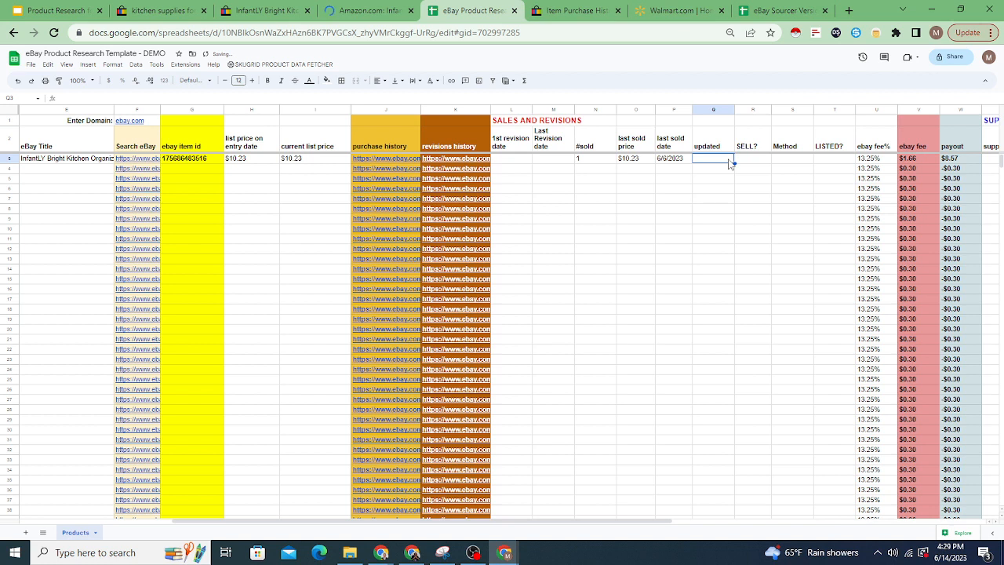
# Review the SELL?, Method and LISTED? columns in row 3
pyautogui.press('Tab')
pyautogui.press('Tab')
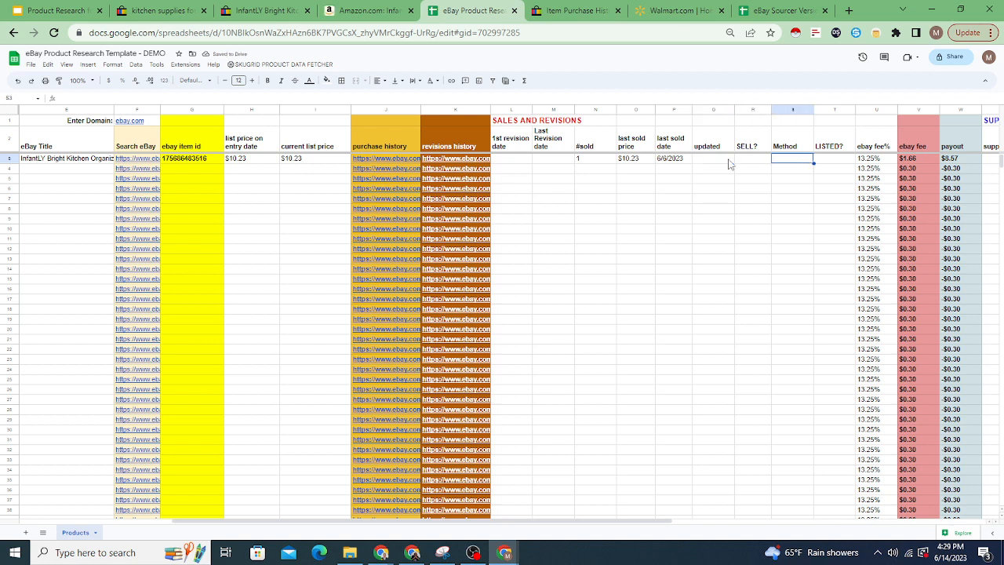
pyautogui.hotkey('shift', 'Tab')
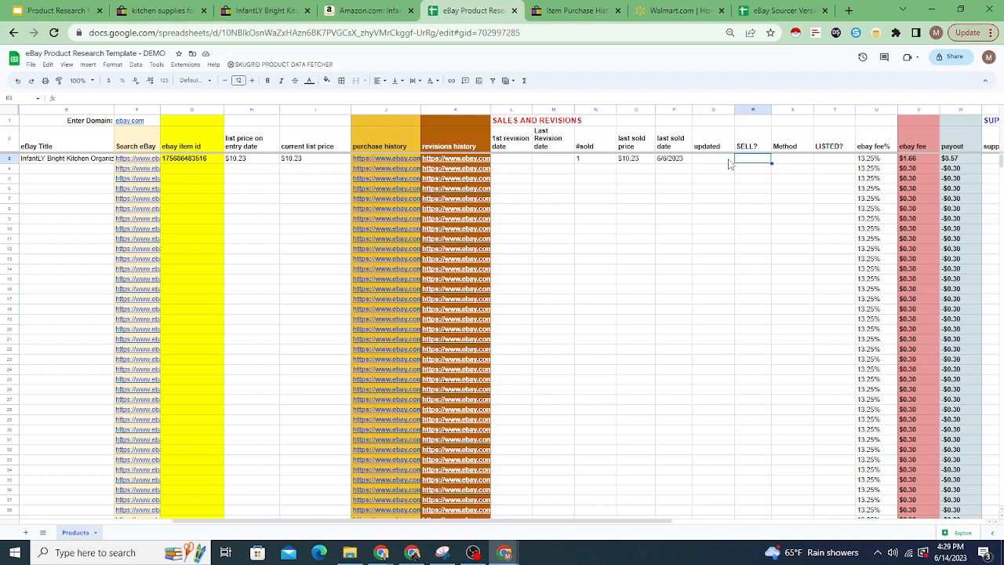
pyautogui.press('Tab')
pyautogui.hotkey('shift', 'Tab')
pyautogui.press('Tab')
pyautogui.hotkey('shift', 'Tab')
pyautogui.press('Tab')
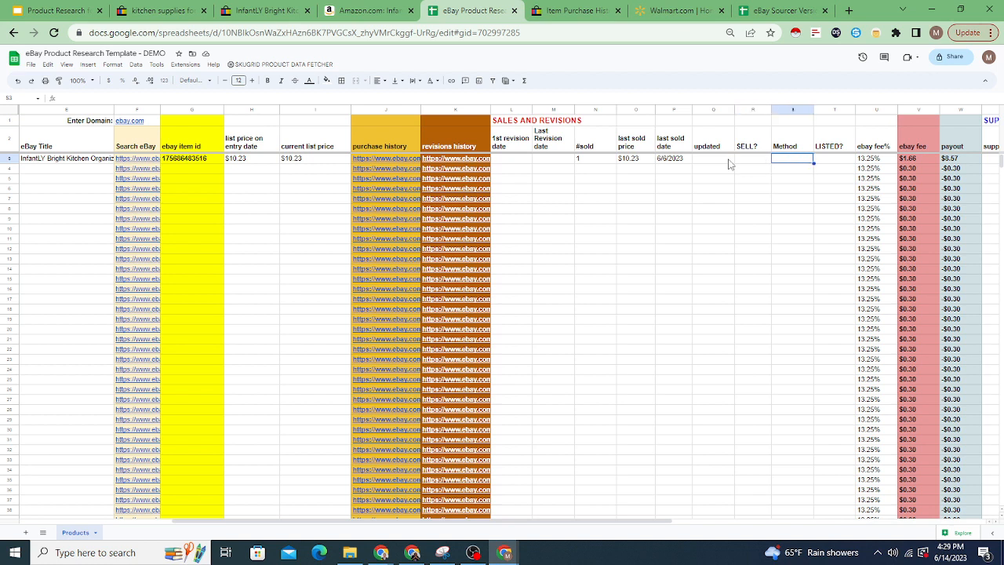
pyautogui.press('Tab')
pyautogui.hotkey('shift', 'Tab')
pyautogui.press('Tab')
pyautogui.hotkey('shift', 'Tab')
pyautogui.press('Tab')
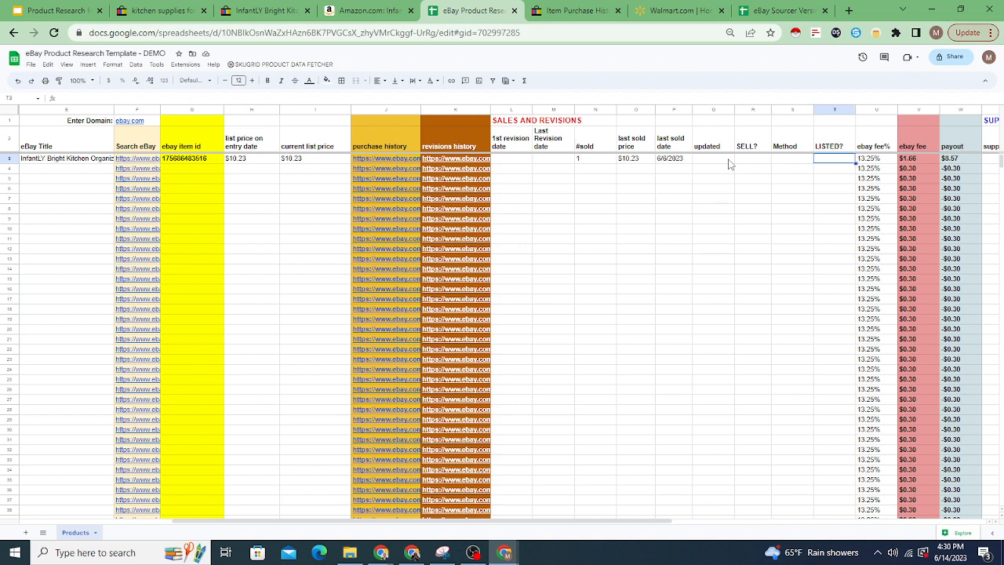
# Check the item's price on the Amazon listing and enter a unit price of 6.66 and 1 unit in row 3's supplier section
pyautogui.click(996, 524)
pyautogui.click(996, 523)
pyautogui.click(996, 523)
pyautogui.click(996, 523)
pyautogui.click(996, 523)
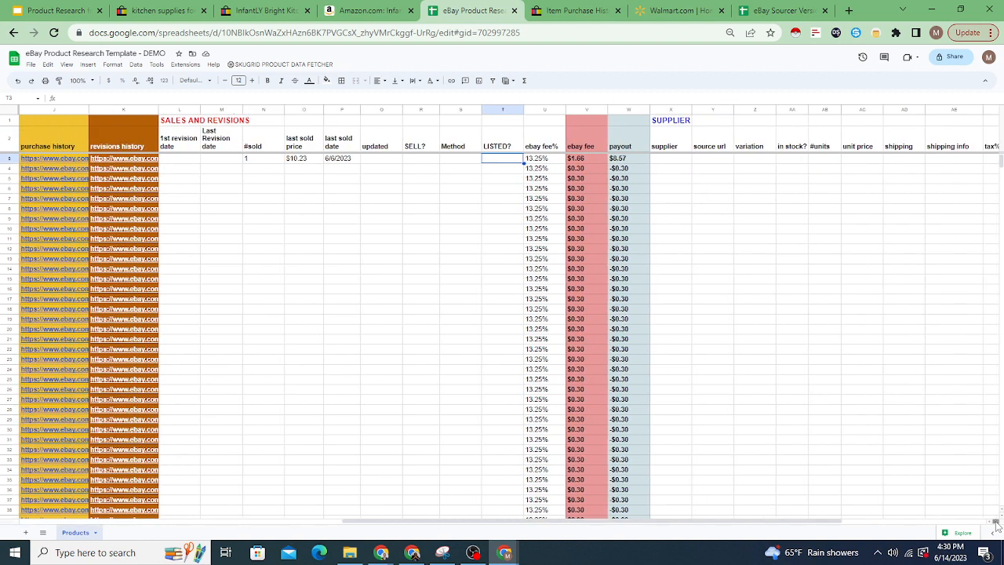
pyautogui.click(997, 523)
pyautogui.click(996, 524)
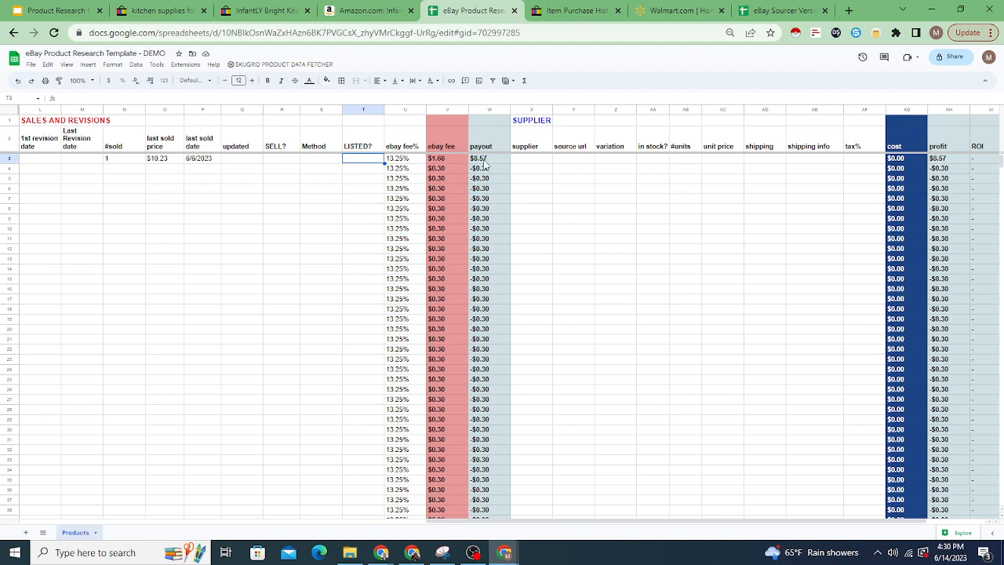
pyautogui.click(540, 162)
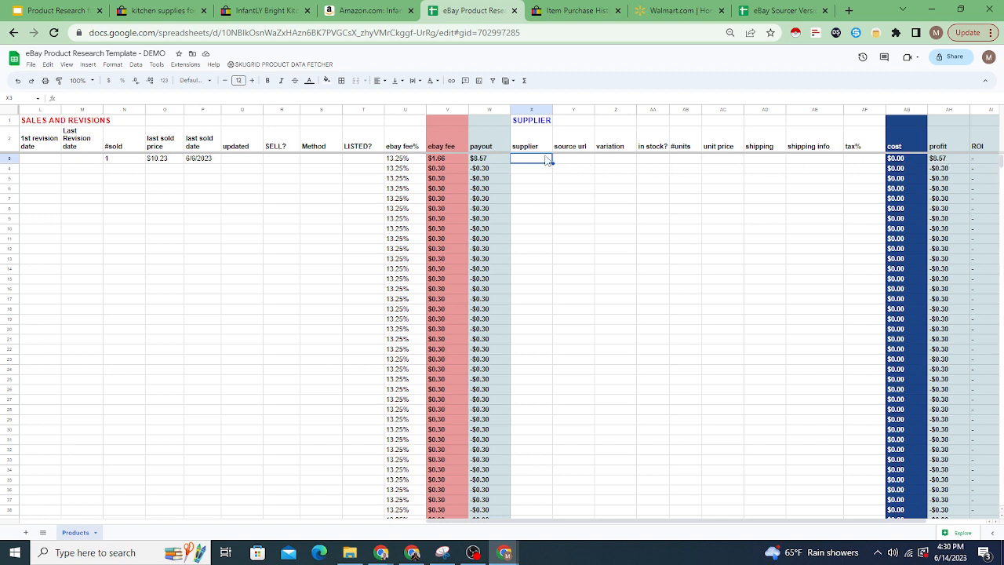
pyautogui.click(368, 14)
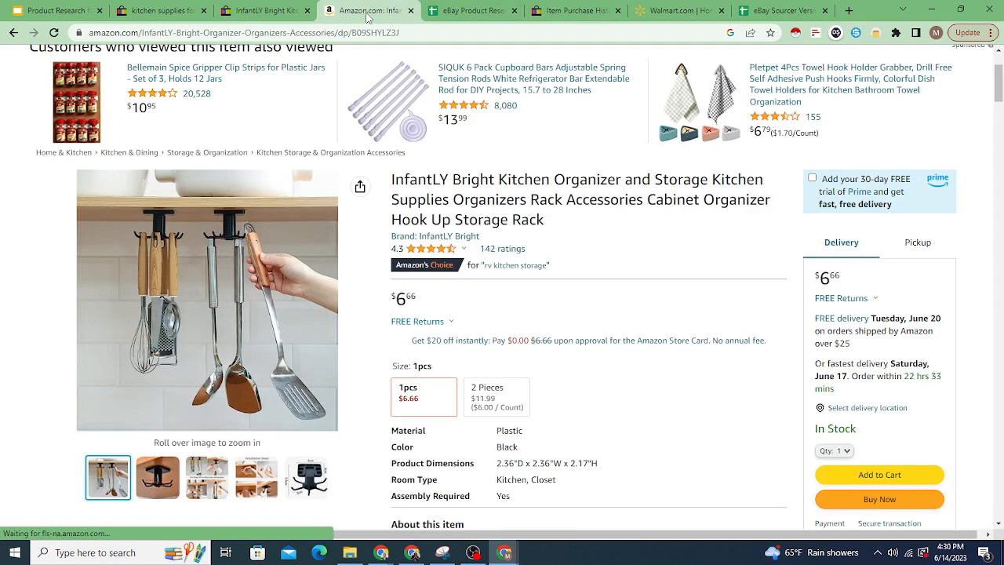
pyautogui.click(467, 11)
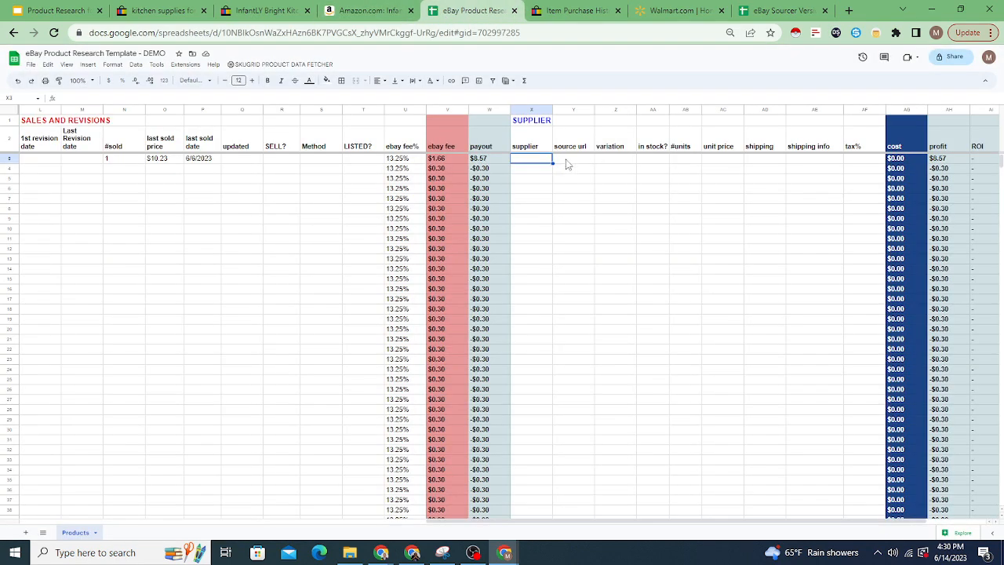
pyautogui.click(718, 161)
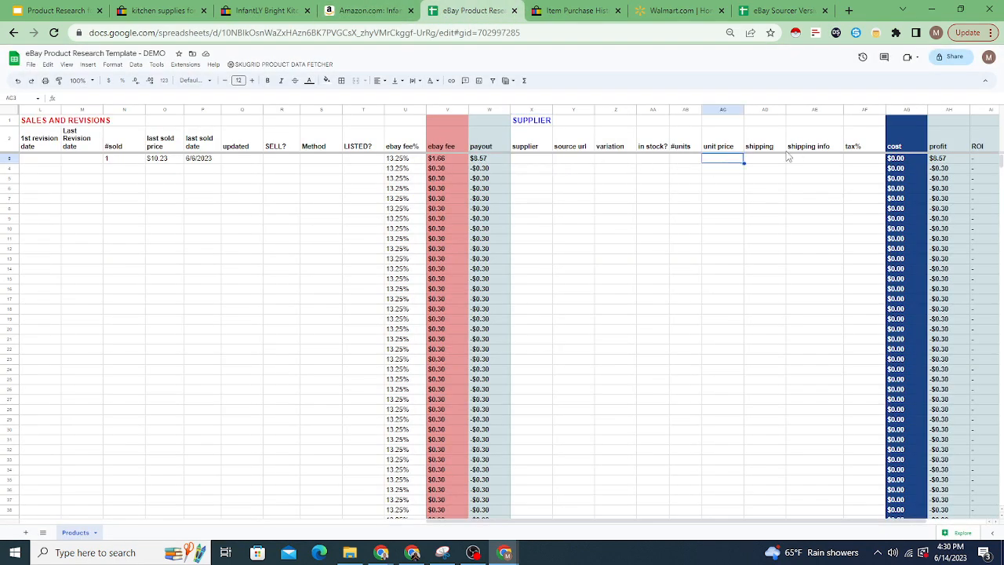
pyautogui.write('6.66')
pyautogui.press('Left')
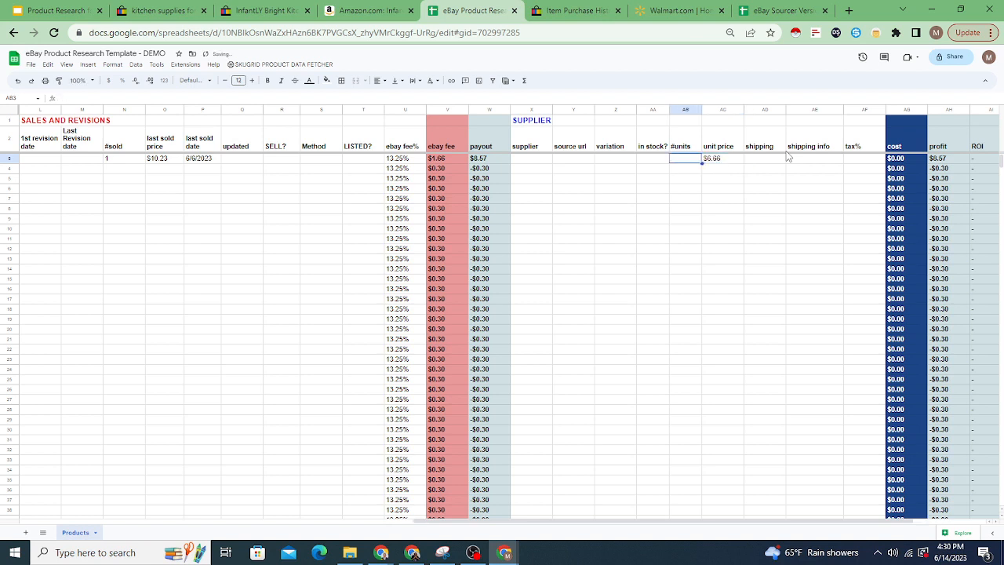
pyautogui.write('1')
pyautogui.press('Return')
# Copy the Amazon listing's web address and paste it into cell Y3 under source url
pyautogui.press('Up')
pyautogui.press('Right')
pyautogui.press('Right')
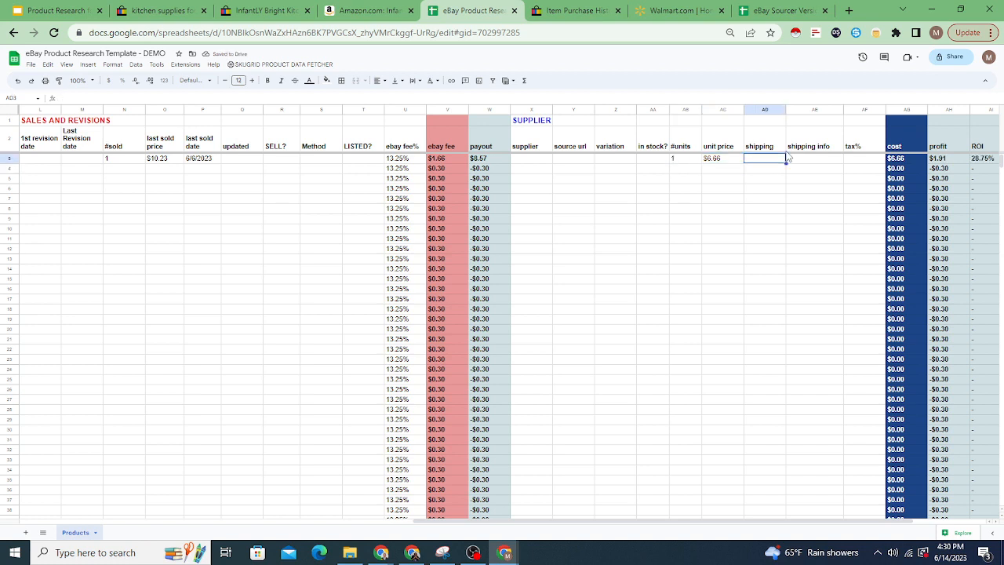
pyautogui.press('Left')
pyautogui.press('Left')
pyautogui.press('Left')
pyautogui.press('Left')
pyautogui.press('Left')
pyautogui.press('Left')
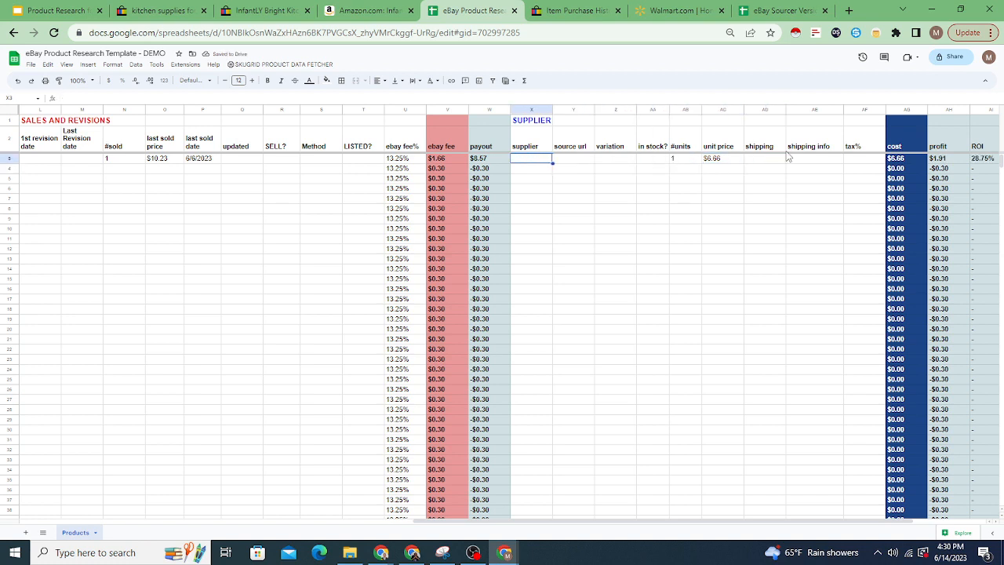
pyautogui.click(369, 10)
pyautogui.click(236, 32)
pyautogui.rightClick(327, 32)
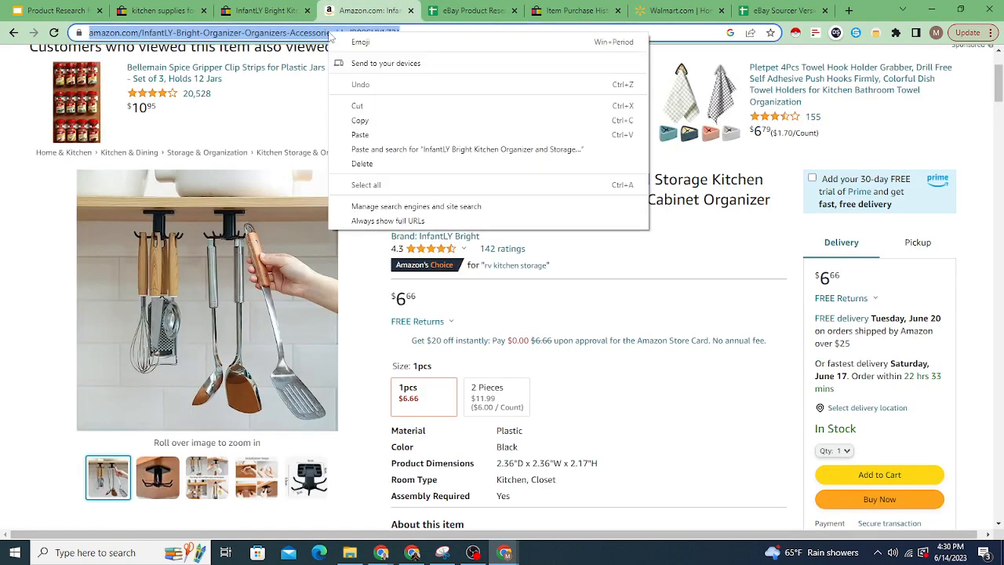
pyautogui.click(374, 119)
pyautogui.click(468, 11)
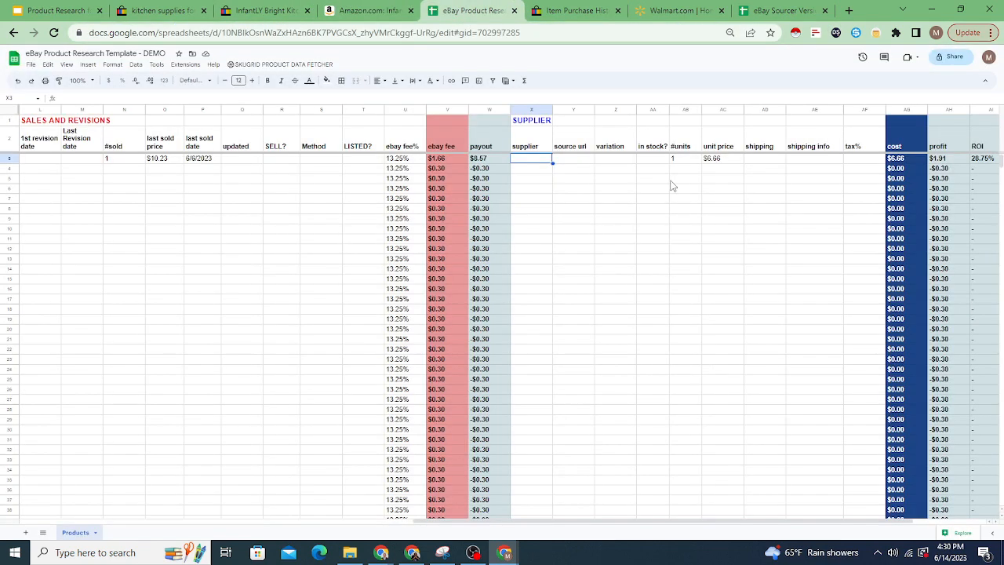
pyautogui.click(572, 160)
pyautogui.rightClick(571, 160)
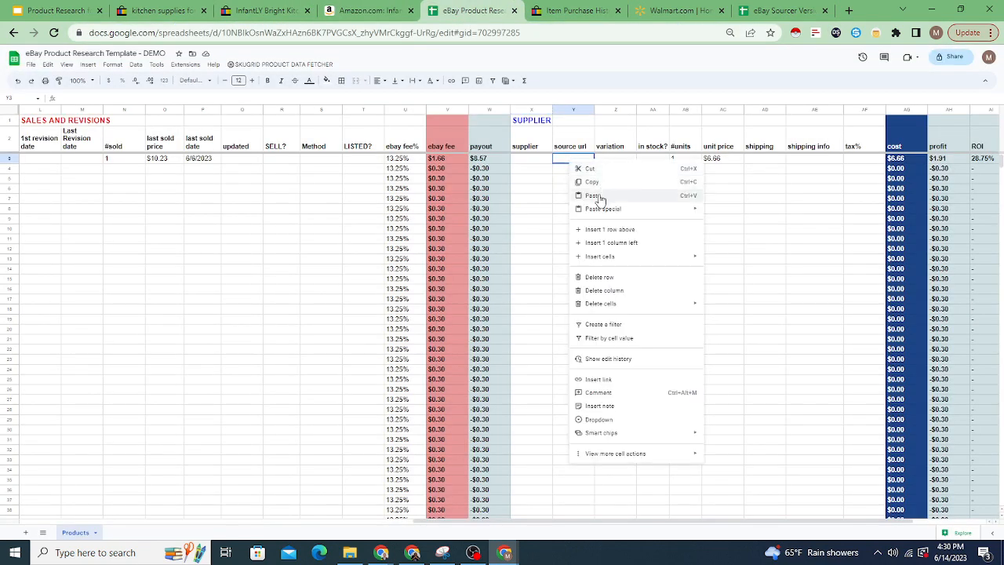
pyautogui.click(600, 196)
pyautogui.click(579, 160)
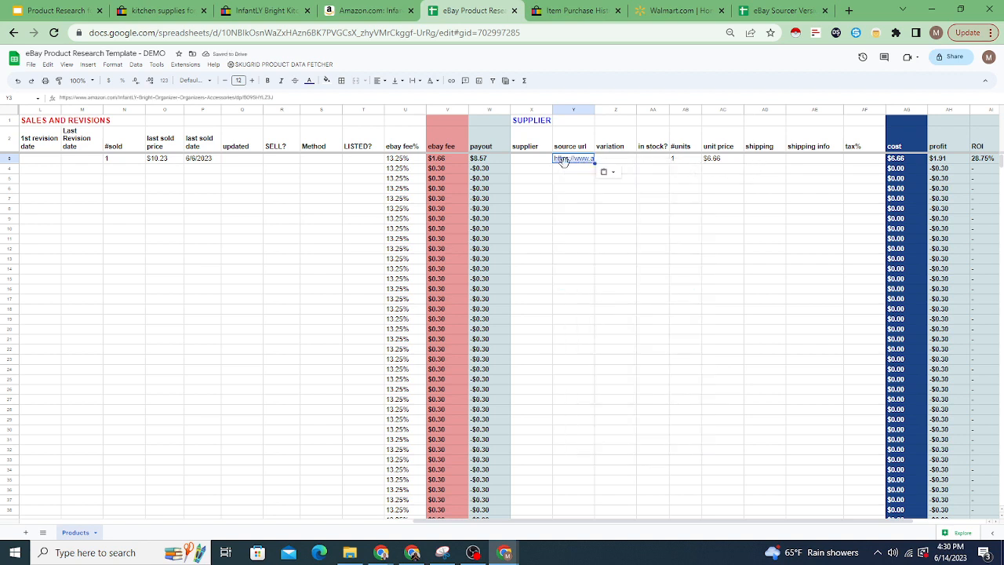
# Review the shipping, shipping info, tax, cost, profit and ROI columns of the supplier section in row 3
pyautogui.click(769, 162)
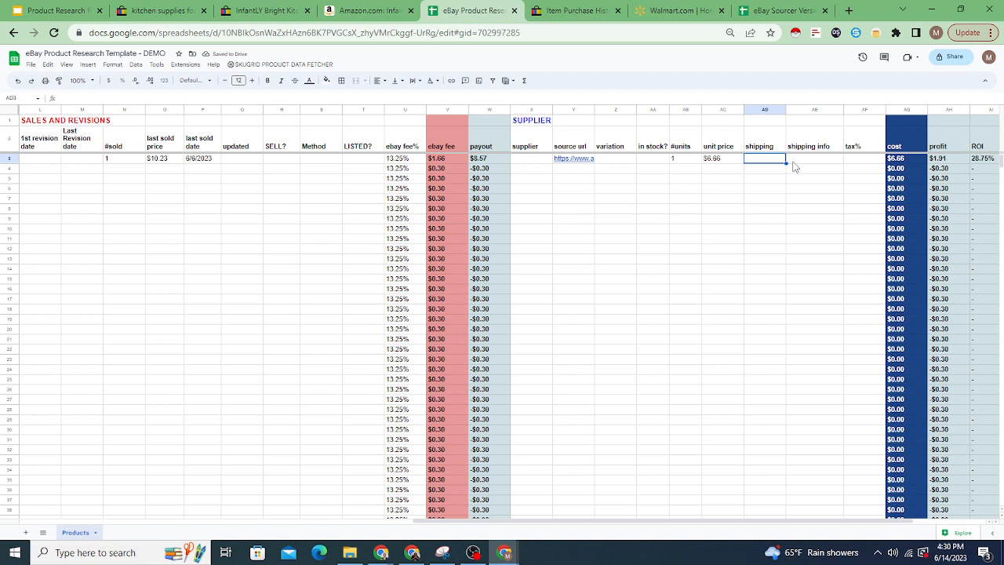
pyautogui.click(835, 162)
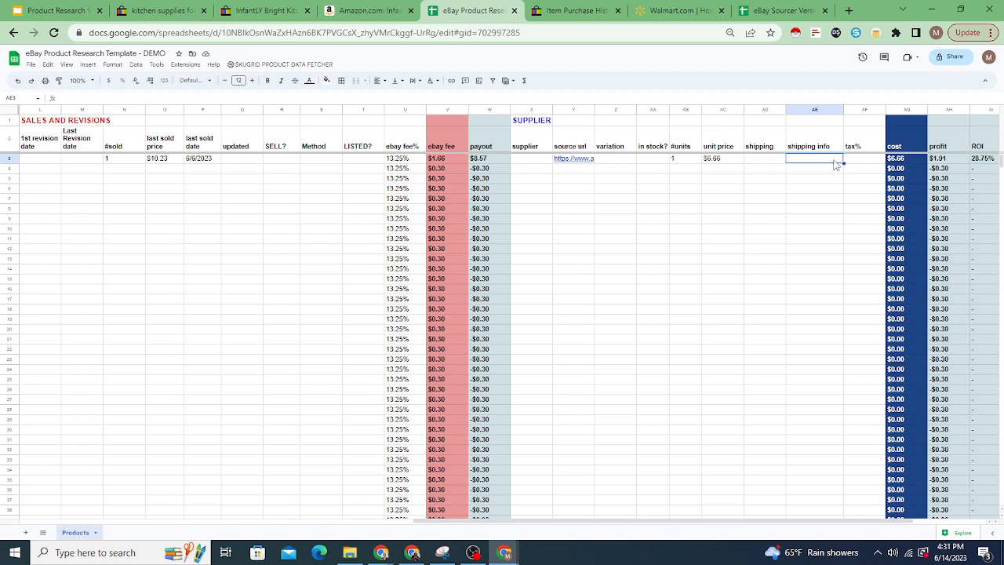
pyautogui.press('Right')
pyautogui.press('Right')
pyautogui.press('Right')
pyautogui.press('Right')
pyautogui.press('Right')
pyautogui.press('Right')
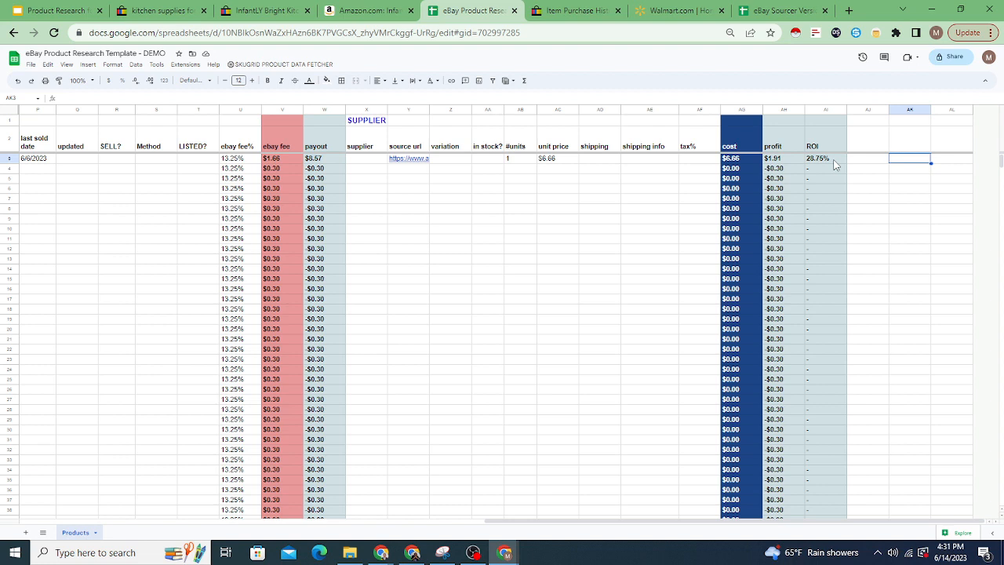
# Go back through row 3 from the supplier section to the Entry# column, reviewing the sales and eBay fields
pyautogui.press('Left')
pyautogui.press('Left')
pyautogui.press('Left')
pyautogui.press('Left')
pyautogui.press('Left')
pyautogui.press('Left')
pyautogui.press('Left')
pyautogui.press('Left')
pyautogui.press('Left')
pyautogui.press('Left')
pyautogui.press('Left')
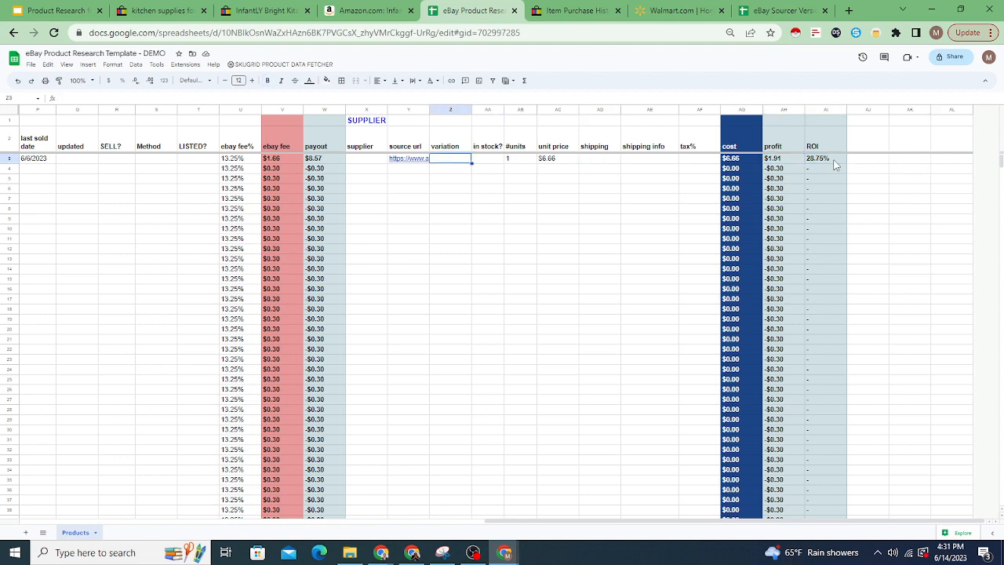
pyautogui.press('Left')
pyautogui.press('Left')
pyautogui.press('Left')
pyautogui.press('Left')
pyautogui.press('Left')
pyautogui.press('Left')
pyautogui.press('Left')
pyautogui.press('Left')
pyautogui.press('Left')
pyautogui.press('Right')
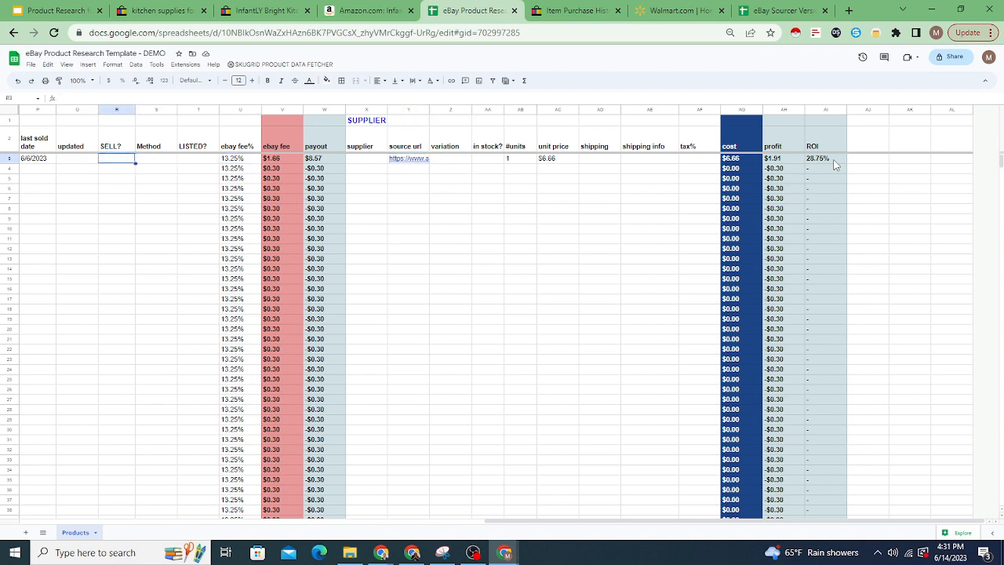
pyautogui.press('Left')
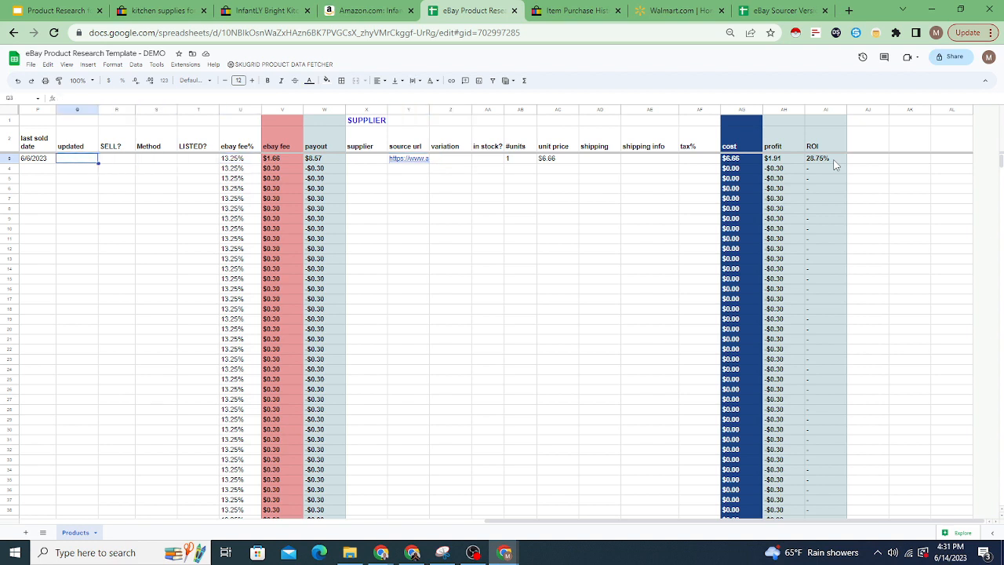
pyautogui.press('Left')
pyautogui.press('Left')
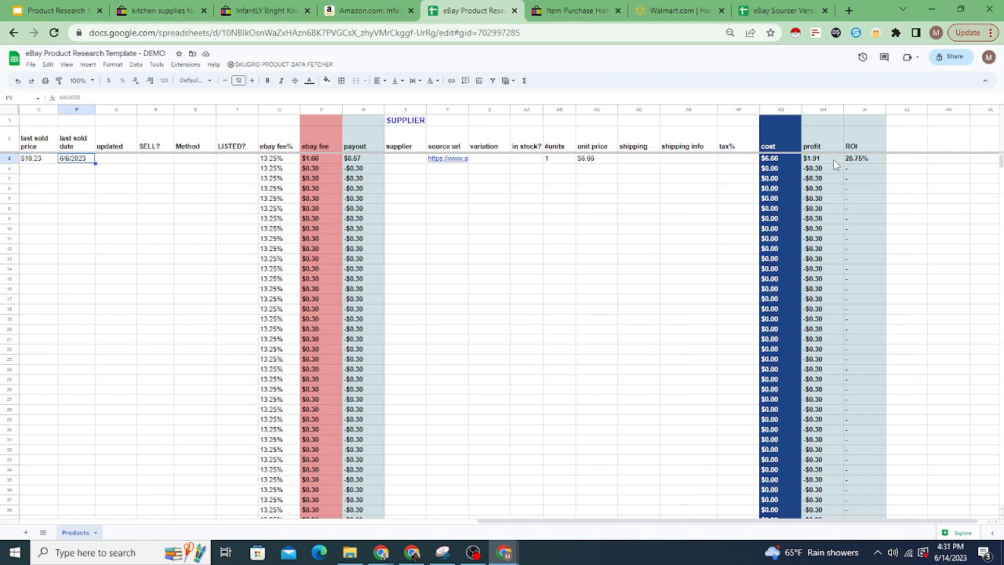
pyautogui.press('Left')
pyautogui.press('Left')
pyautogui.press('Left')
pyautogui.press('Left')
pyautogui.press('Left')
pyautogui.press('Left')
pyautogui.press('Left')
pyautogui.press('Left')
pyautogui.press('Left')
pyautogui.press('Left')
pyautogui.press('Left')
pyautogui.press('Left')
pyautogui.press('Left')
pyautogui.press('Left')
pyautogui.press('Left')
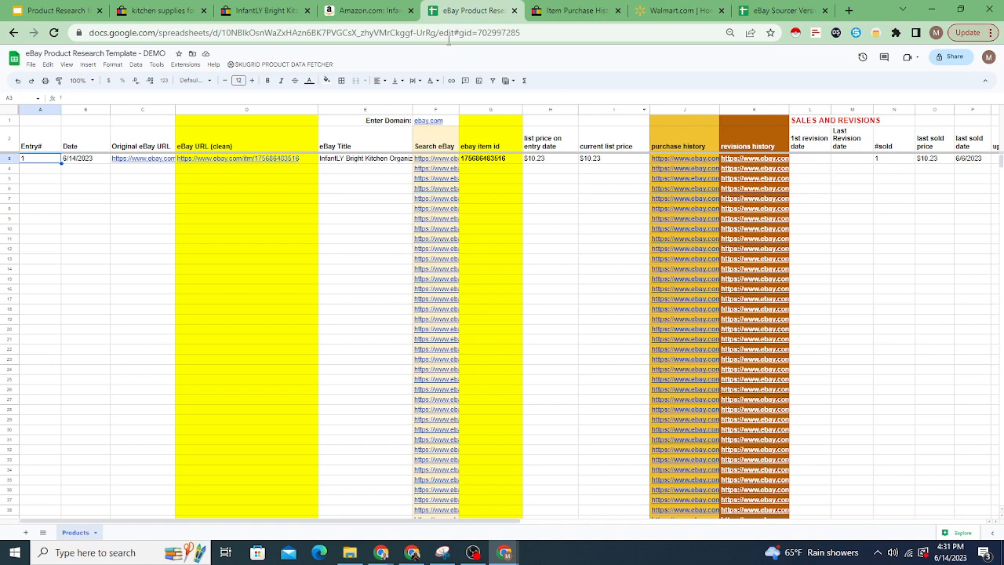
# Return to the eBay sold results for kitchen supplies and examine the listings' sold dates, prices and shipping origins for further product candidates
pyautogui.click(354, 12)
pyautogui.click(277, 12)
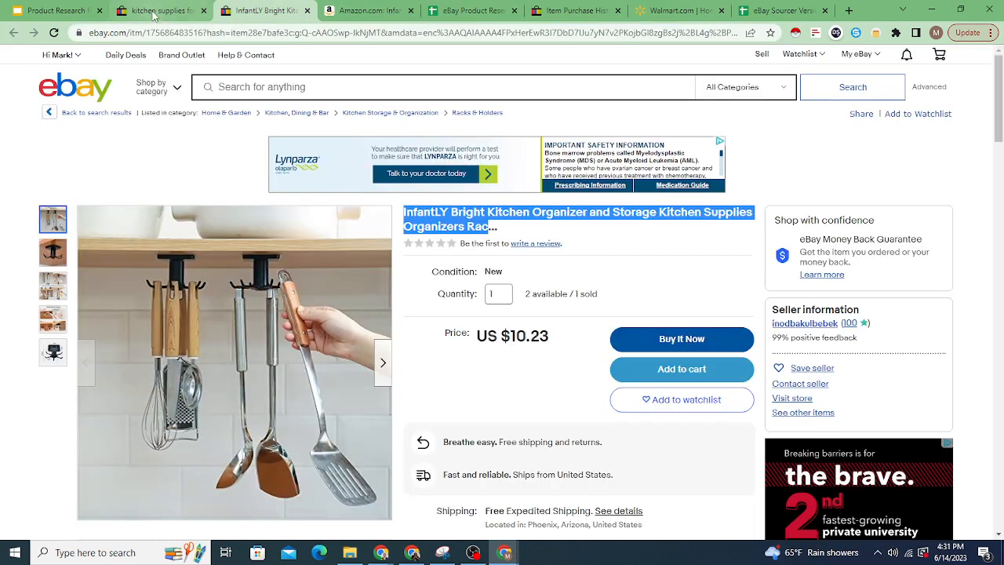
pyautogui.click(155, 12)
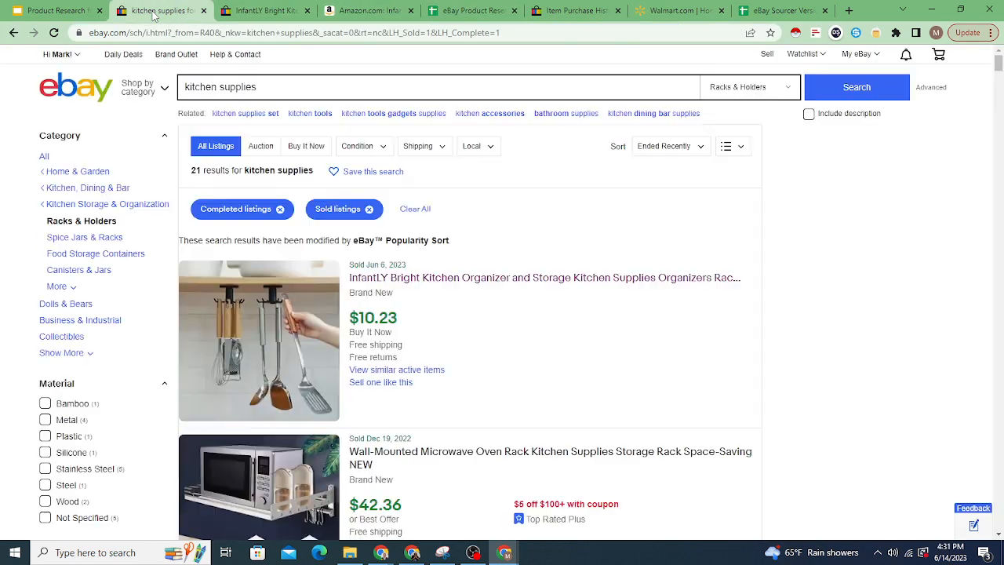
pyautogui.scroll(-3, 422, 345)
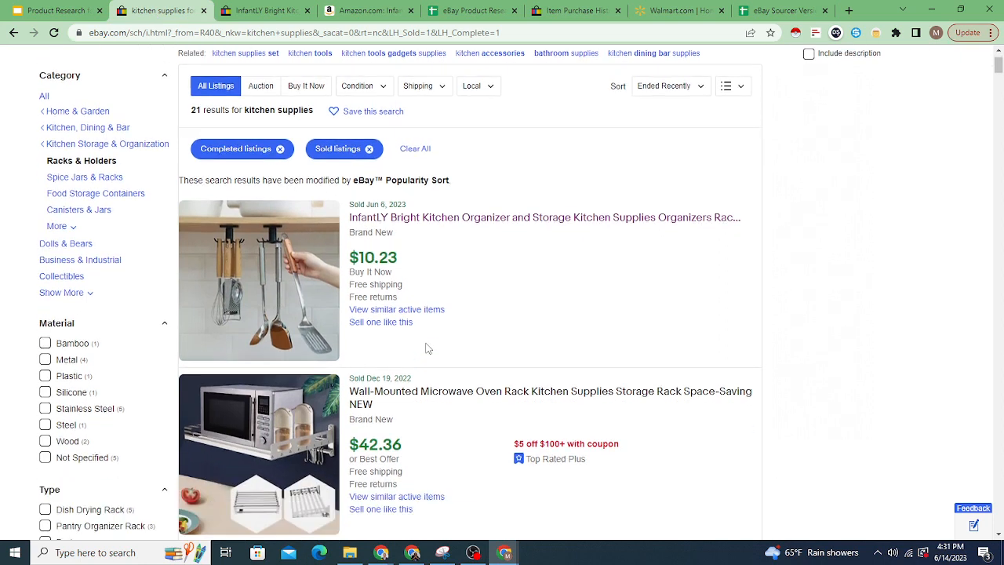
pyautogui.scroll(-4, 424, 299)
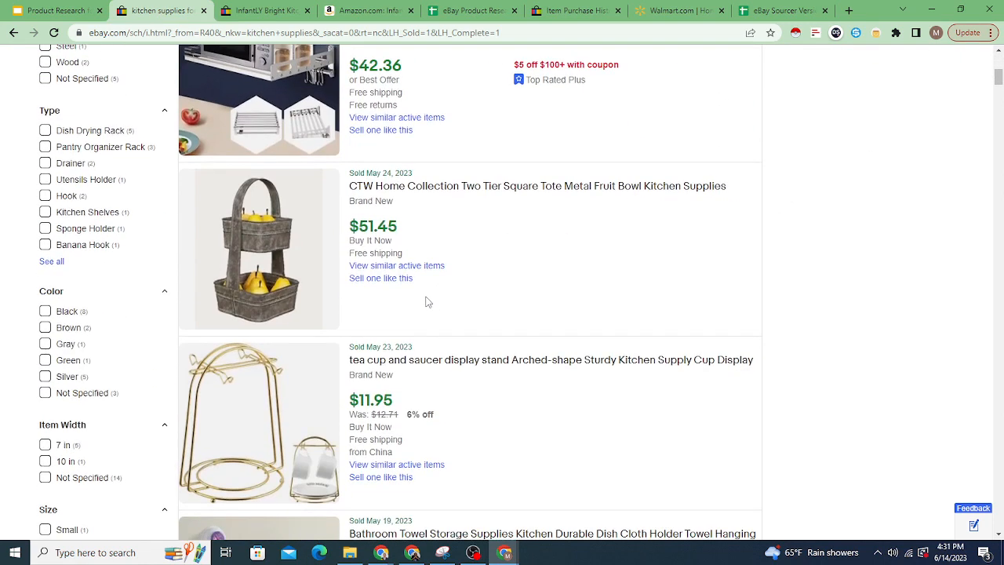
pyautogui.scroll(-3, 408, 293)
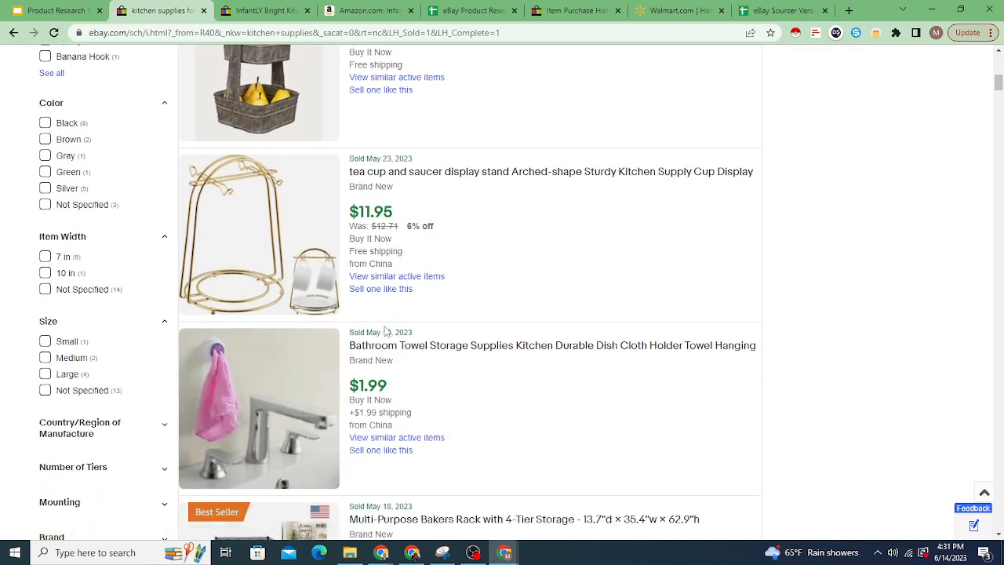
pyautogui.scroll(-3, 392, 332)
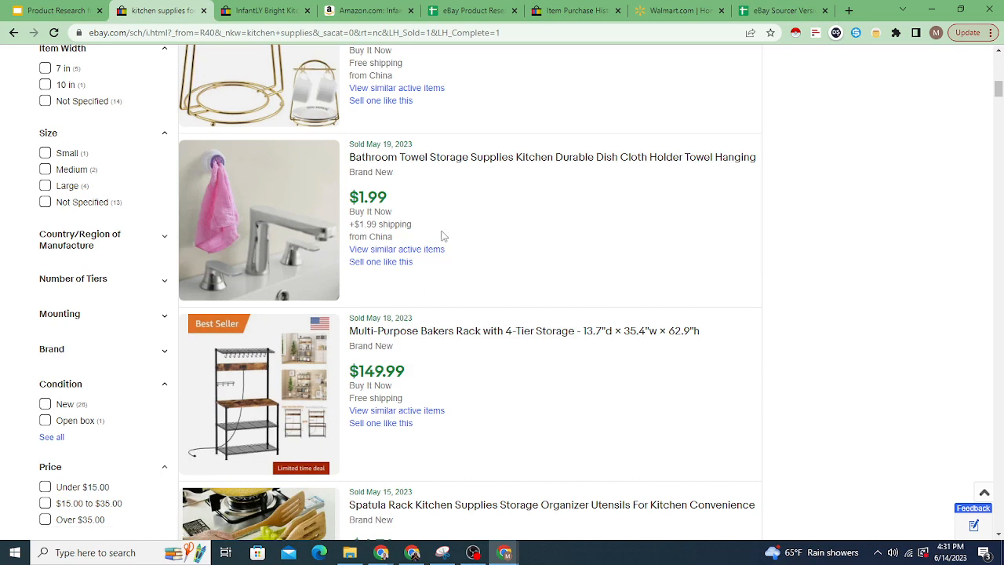
pyautogui.scroll(-4, 452, 332)
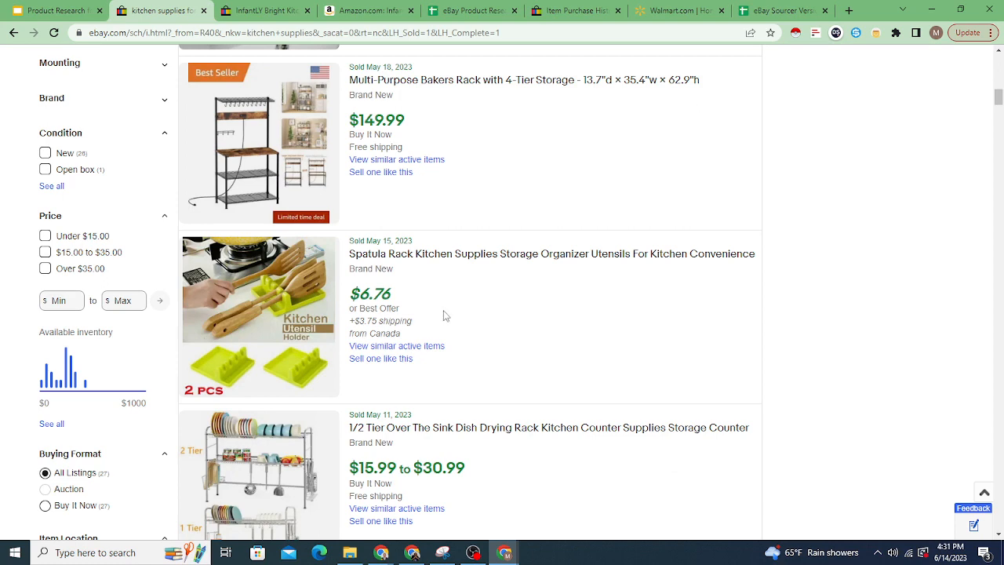
pyautogui.scroll(-4, 446, 317)
pyautogui.scroll(-5, 459, 318)
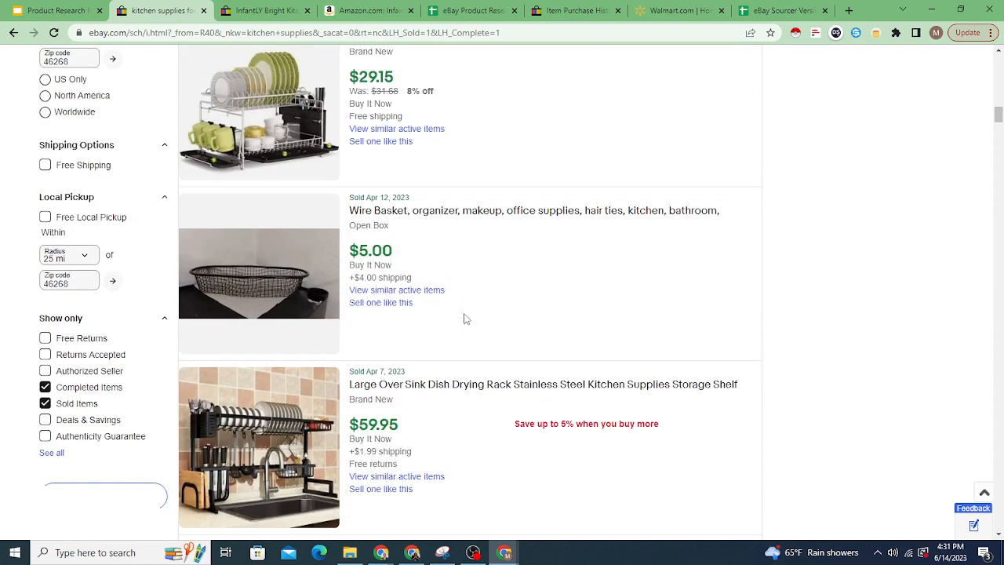
pyautogui.scroll(-3, 467, 318)
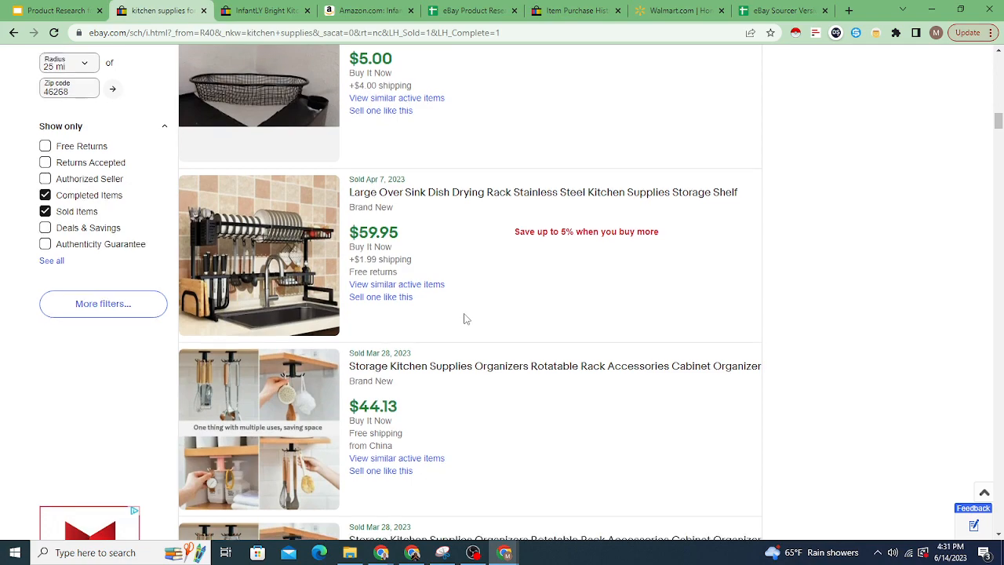
pyautogui.scroll(-4, 451, 324)
pyautogui.scroll(-4, 440, 330)
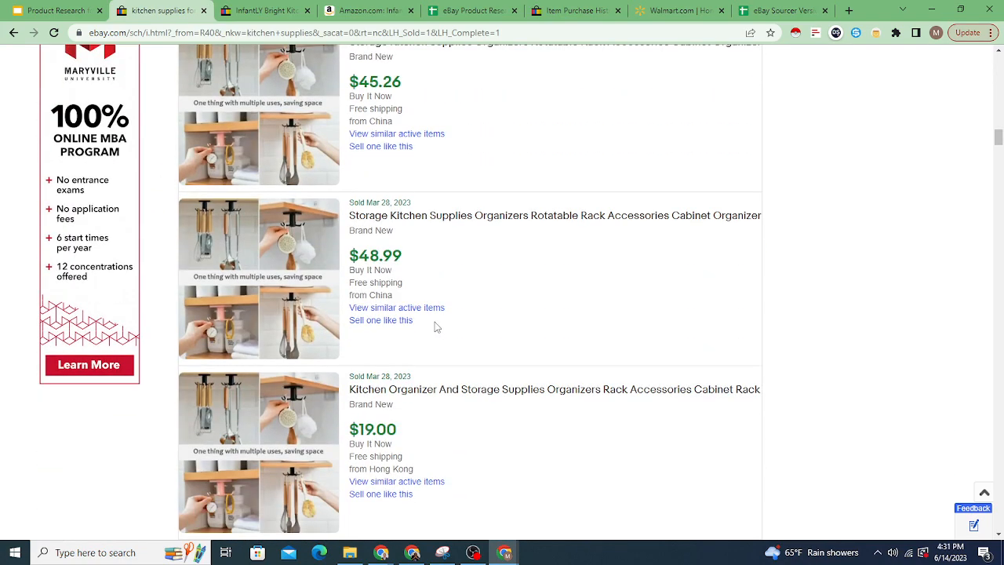
pyautogui.scroll(-3, 436, 325)
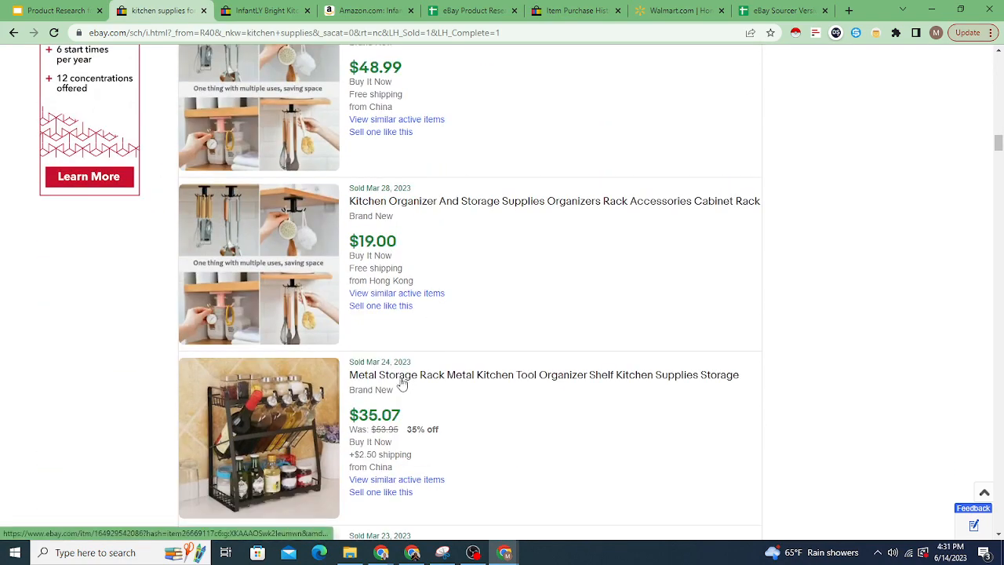
pyautogui.scroll(-3, 403, 382)
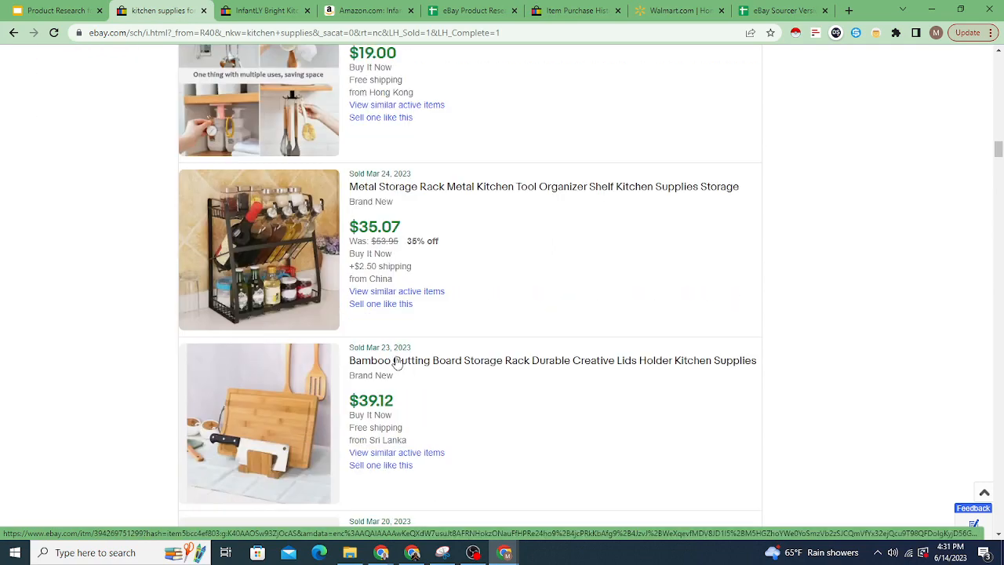
pyautogui.scroll(-3, 397, 363)
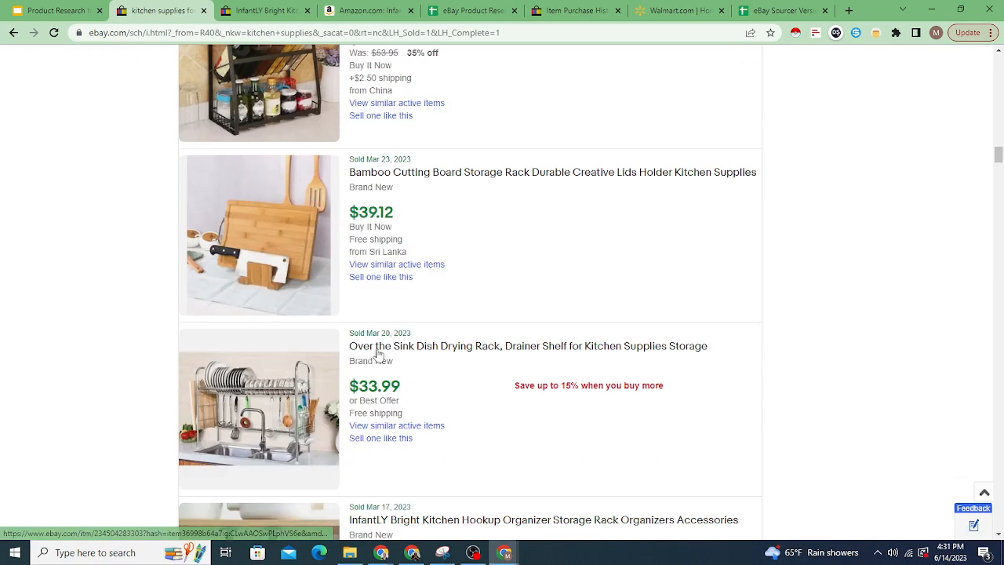
pyautogui.scroll(-3, 407, 363)
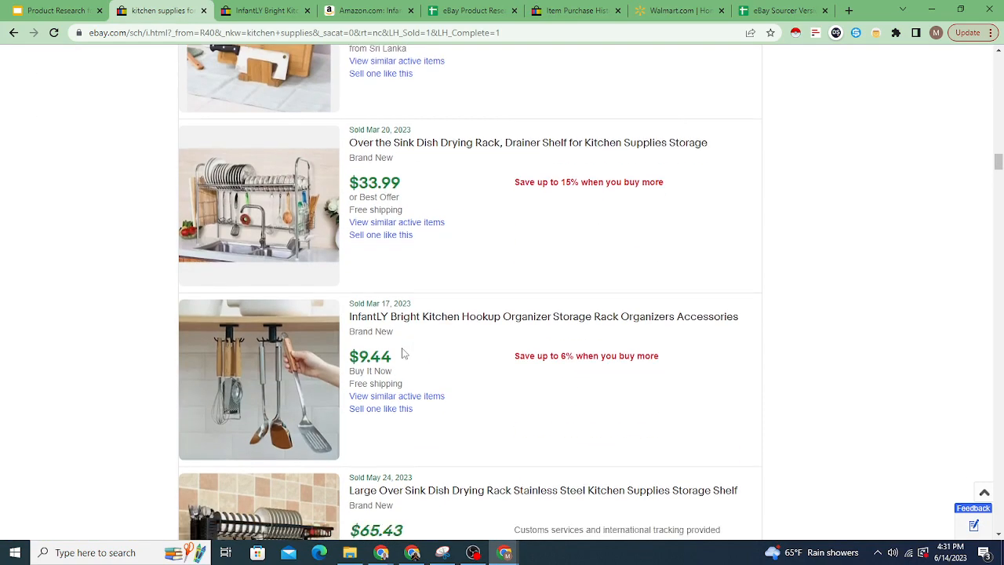
pyautogui.scroll(-3, 403, 354)
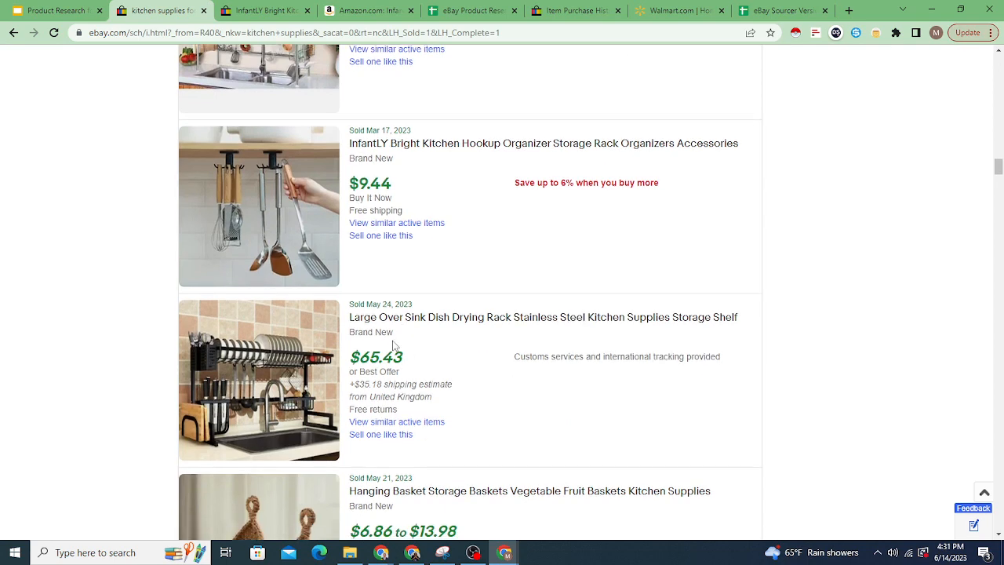
pyautogui.scroll(-3, 396, 346)
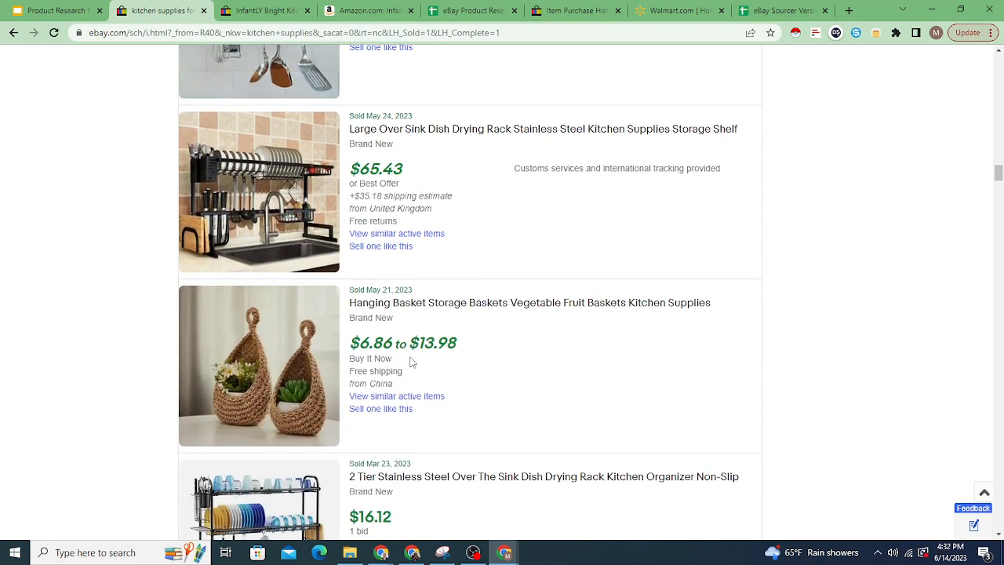
pyautogui.scroll(-3, 400, 350)
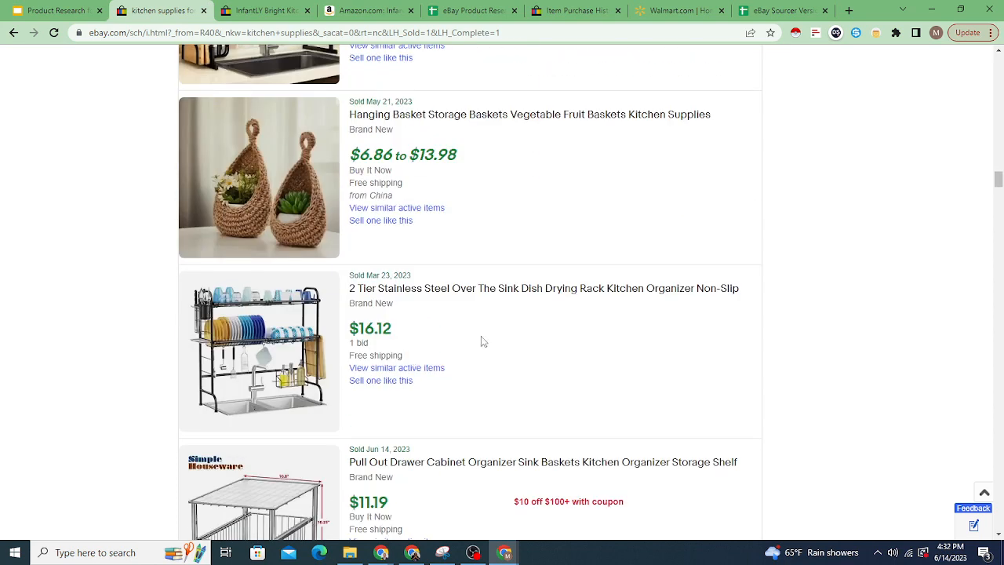
# Recheck the Amazon supplier listing for the InfantLY kitchen organizer and return to the eBay sold results
pyautogui.rightClick(399, 288)
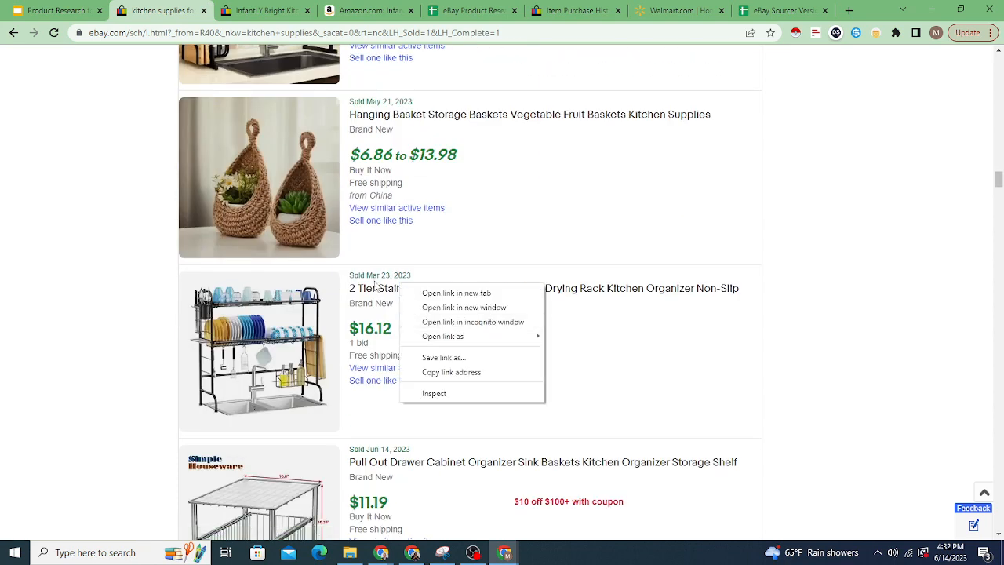
pyautogui.click(352, 11)
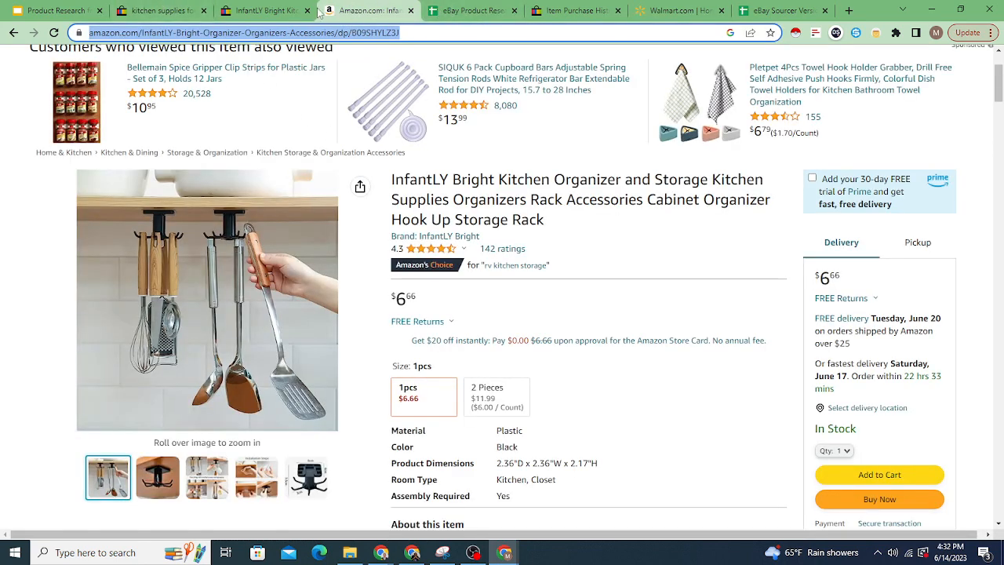
pyautogui.click(143, 9)
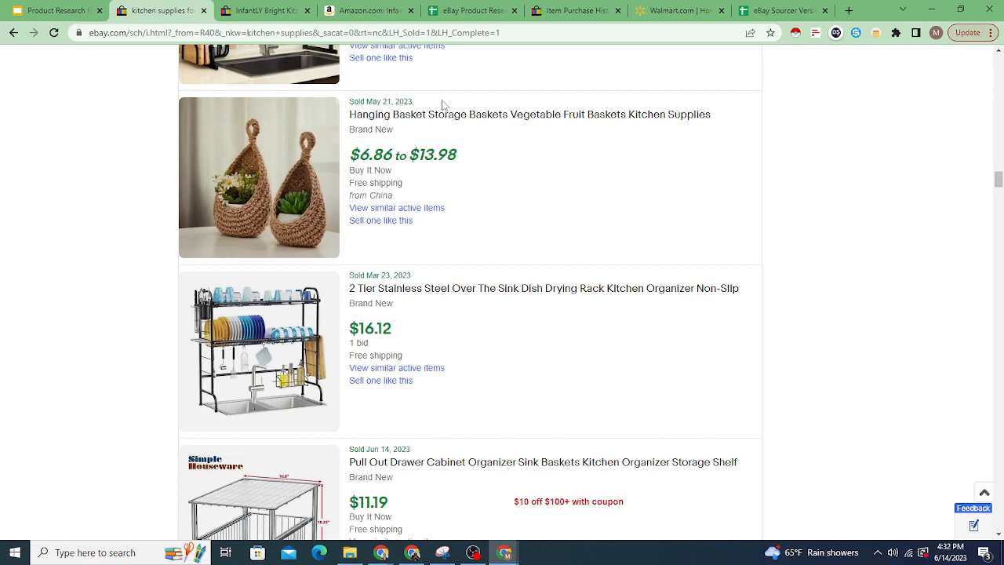
# Examine the scraped products and supplier source links in the eBay Sourcer spreadsheet, and return to the eBay sold results
pyautogui.click(769, 14)
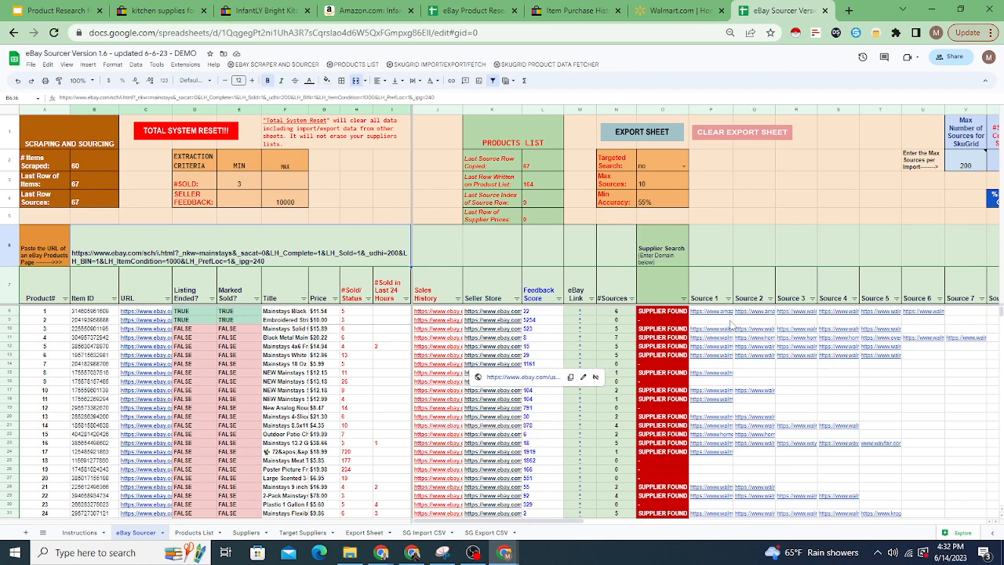
pyautogui.scroll(-2, 716, 365)
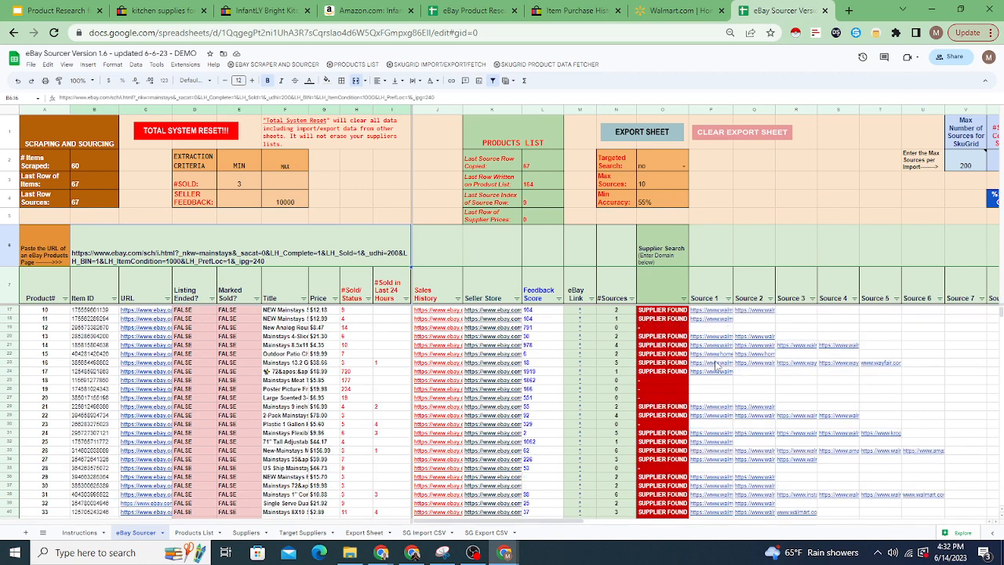
pyautogui.scroll(2, 705, 273)
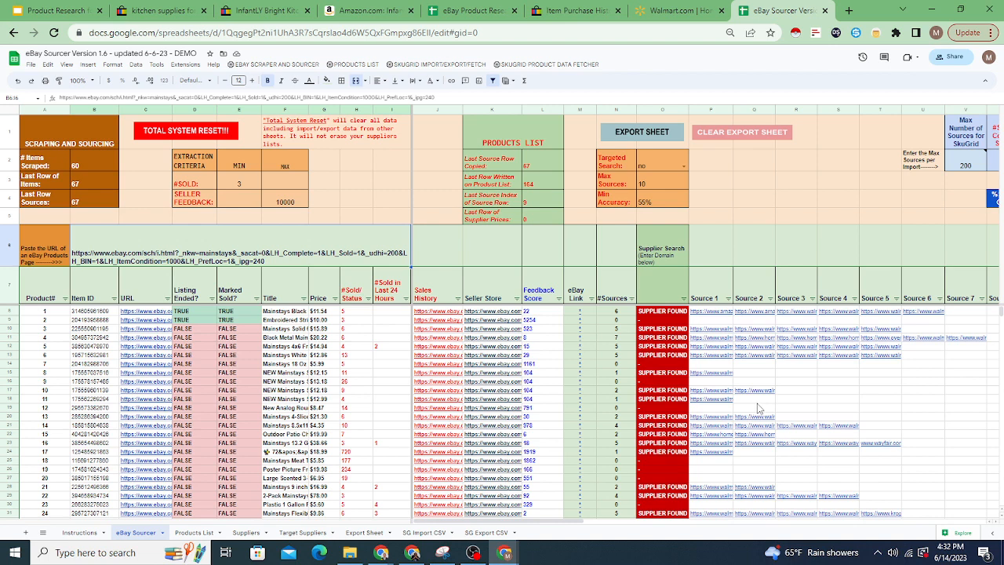
pyautogui.click(165, 10)
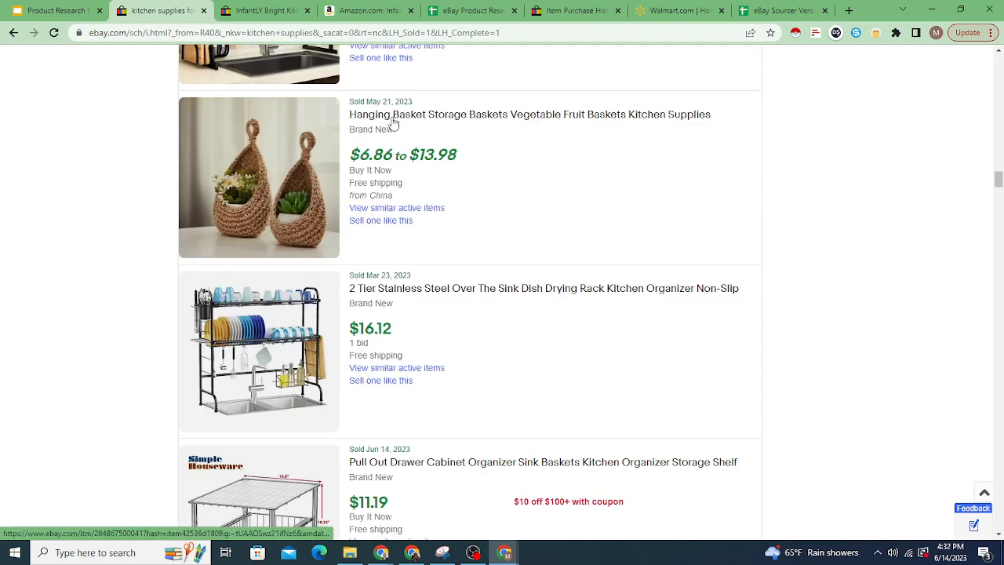